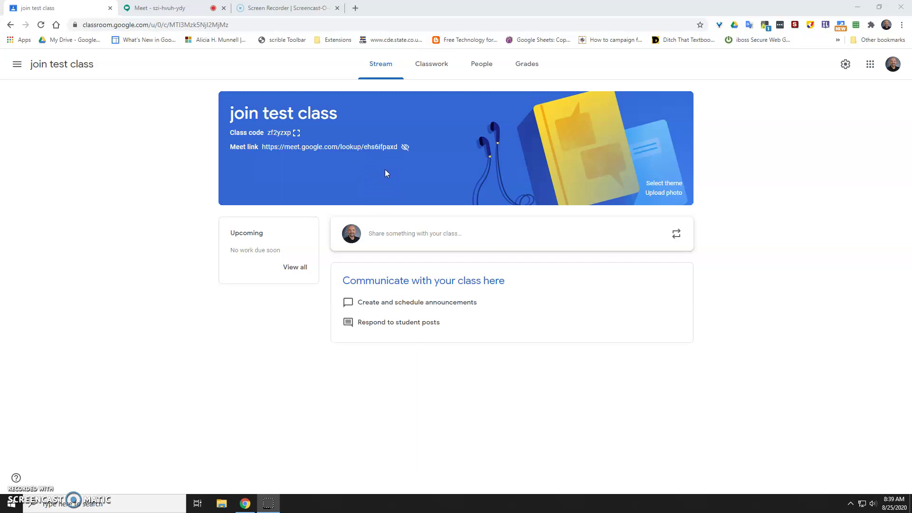
# Open the class settings and reset the class's Meet link in the General section.
pyautogui.click(425, 181)
pyautogui.click(845, 65)
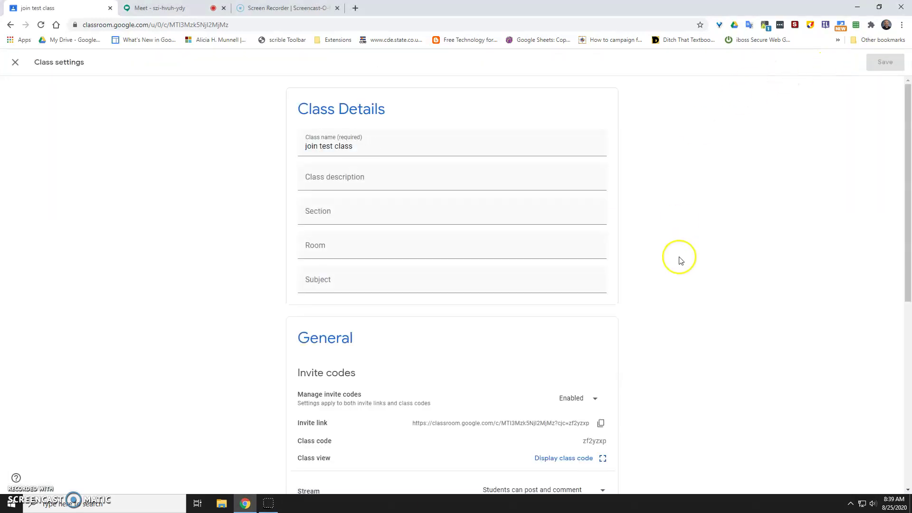
pyautogui.scroll(-6, 681, 261)
pyautogui.scroll(-1, 391, 284)
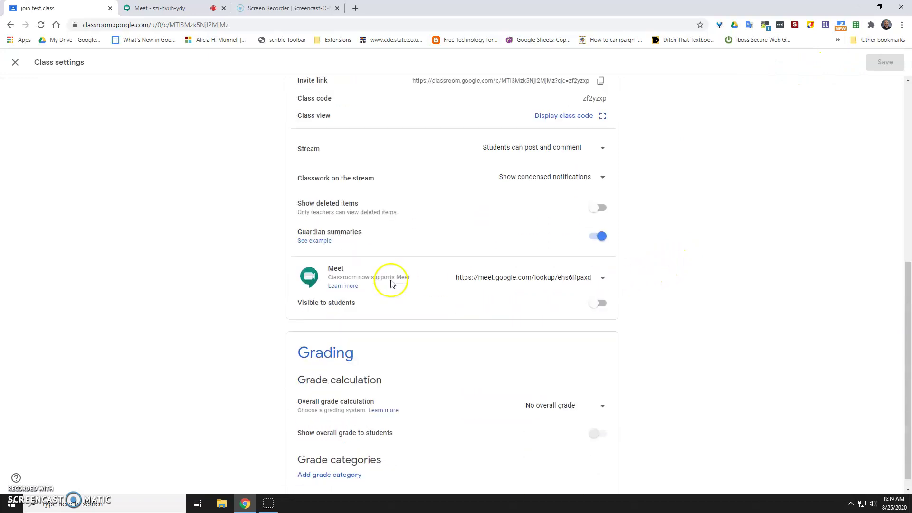
pyautogui.click(600, 292)
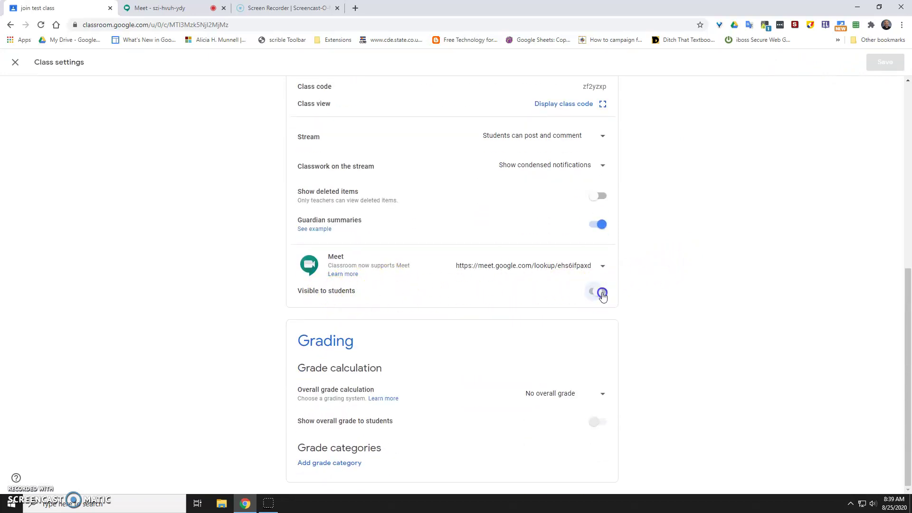
pyautogui.click(605, 266)
pyautogui.click(579, 302)
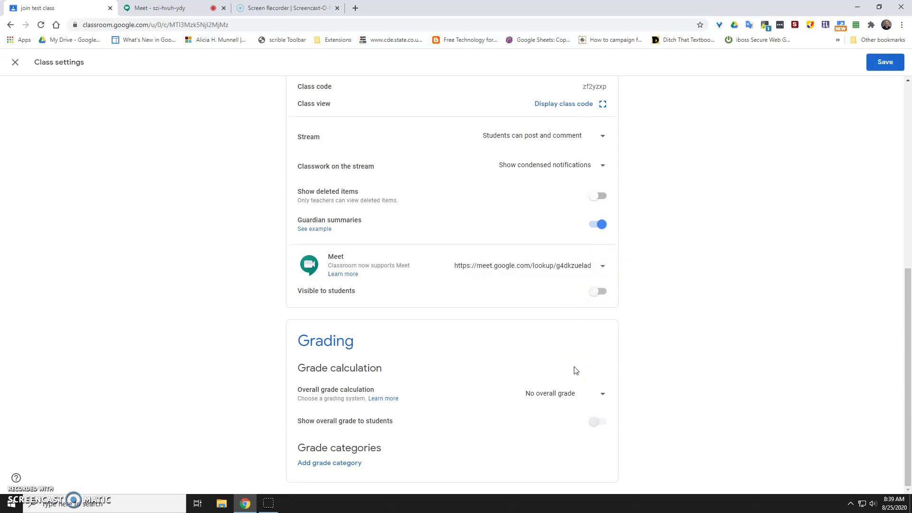
# Copy the new Meet link and join its meeting in a new browser tab.
pyautogui.click(525, 268)
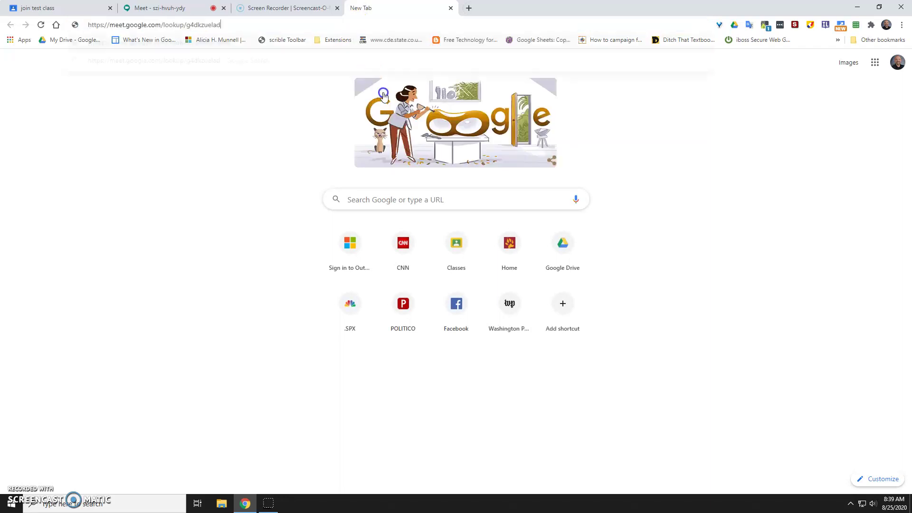
pyautogui.press('Return')
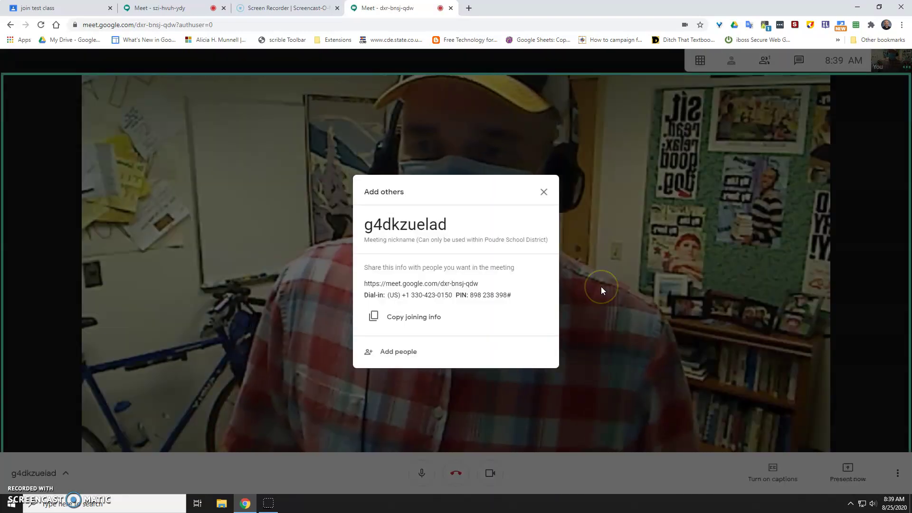
# Back in the class settings, make the Meet link visible to students and save the settings.
pyautogui.click(176, 8)
pyautogui.click(64, 7)
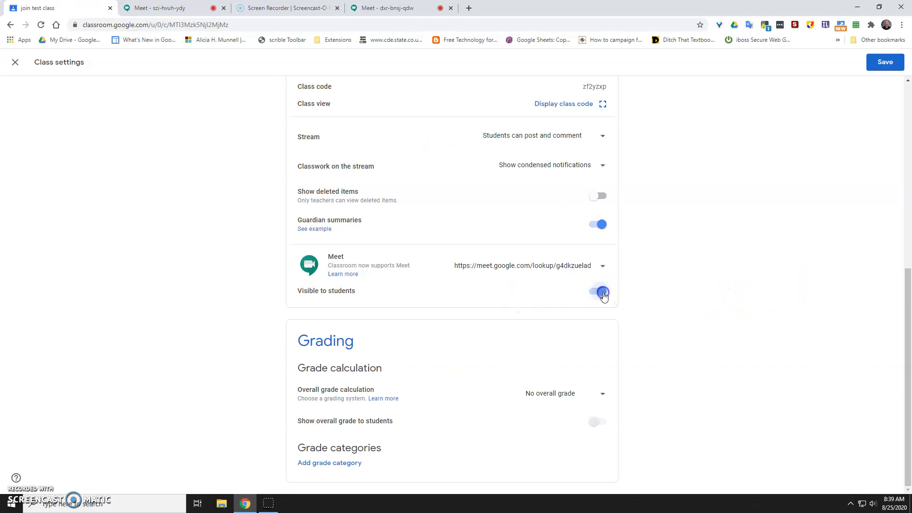
pyautogui.click(888, 62)
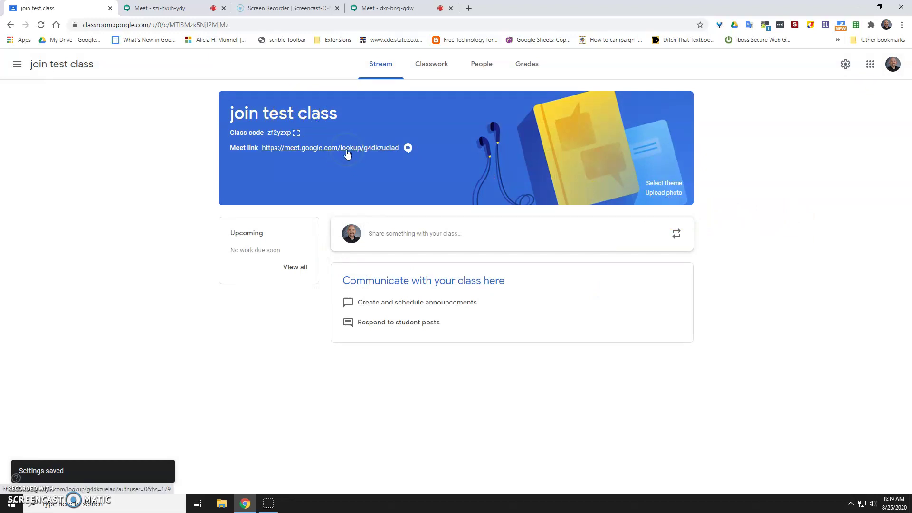
# In the newly joined meeting, dismiss the joining information and show the additional meeting options.
pyautogui.click(397, 8)
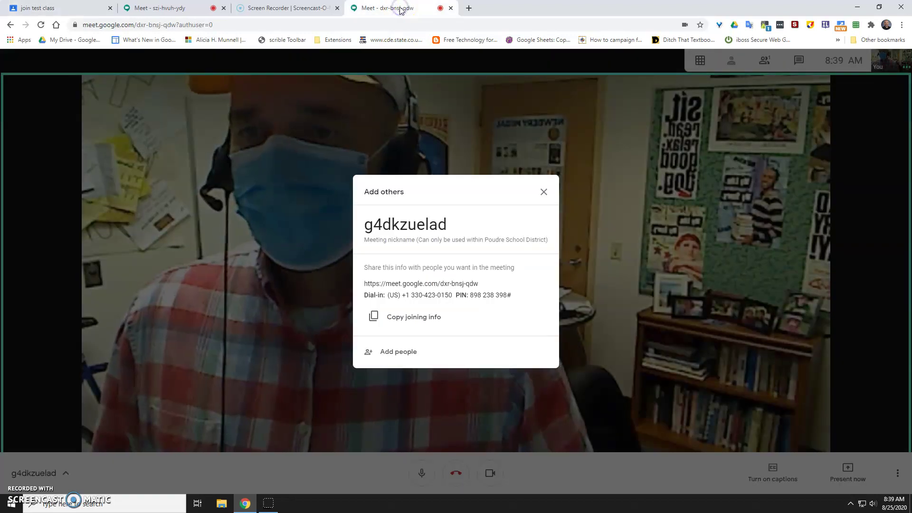
pyautogui.click(543, 191)
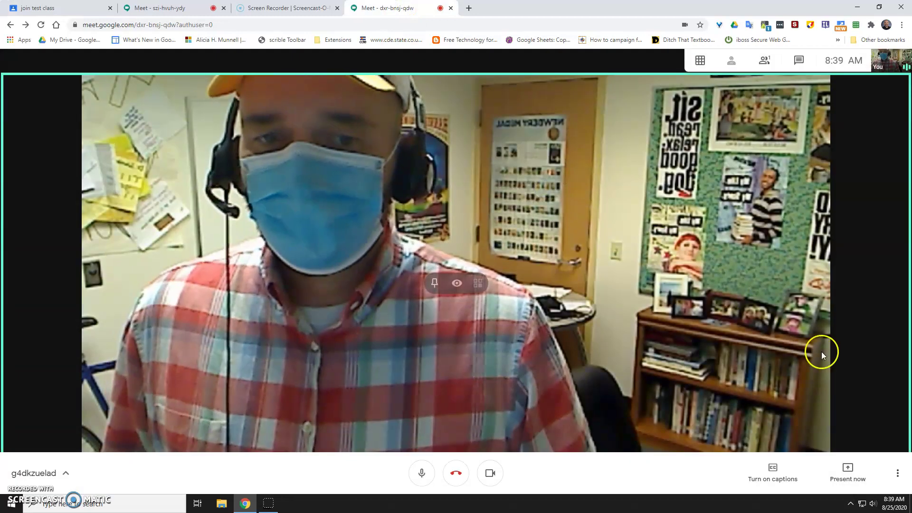
pyautogui.click(898, 473)
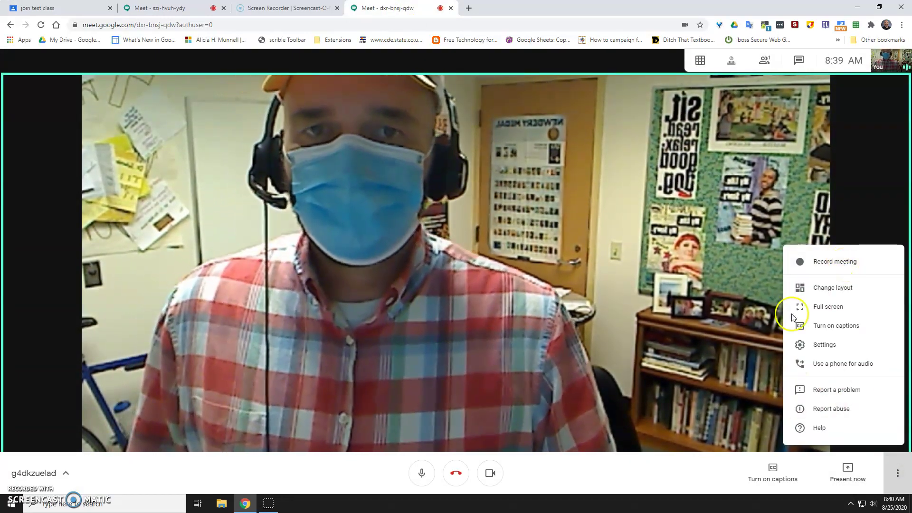
# Switch to the earlier meeting with the other participant and turn on grid view.
pyautogui.click(157, 8)
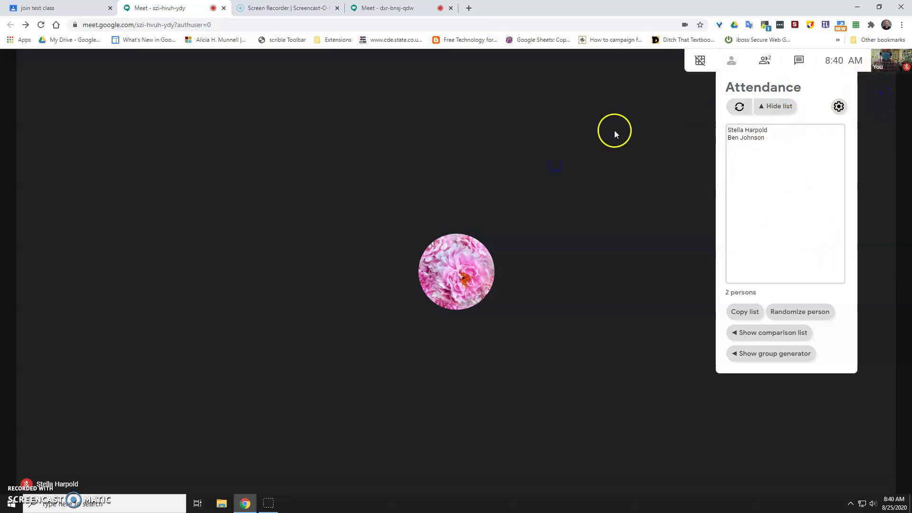
pyautogui.click(701, 60)
pyautogui.click(886, 223)
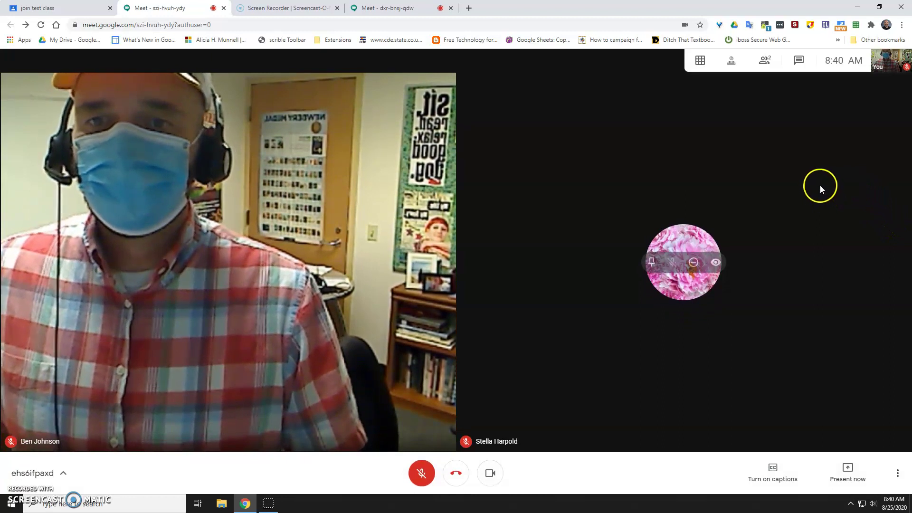
# Show the meeting's participant list and expand the controls for the other participant.
pyautogui.click(765, 62)
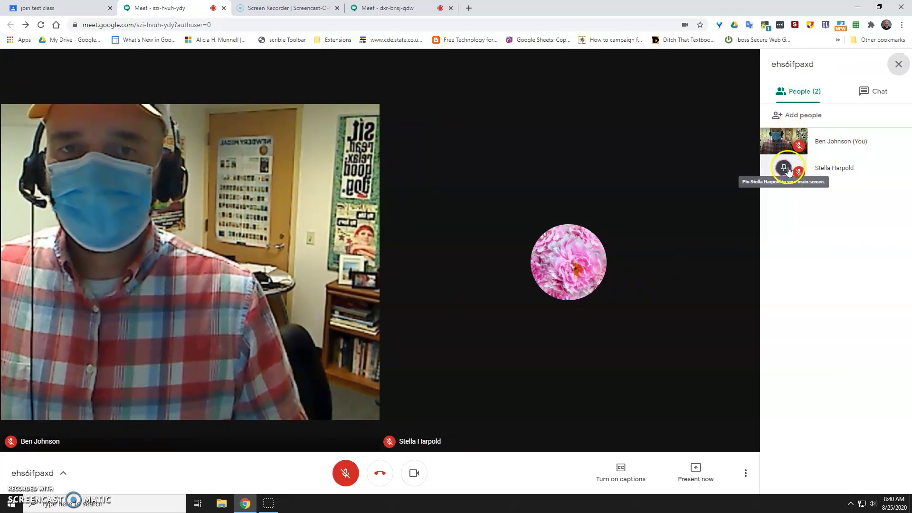
pyautogui.click(831, 175)
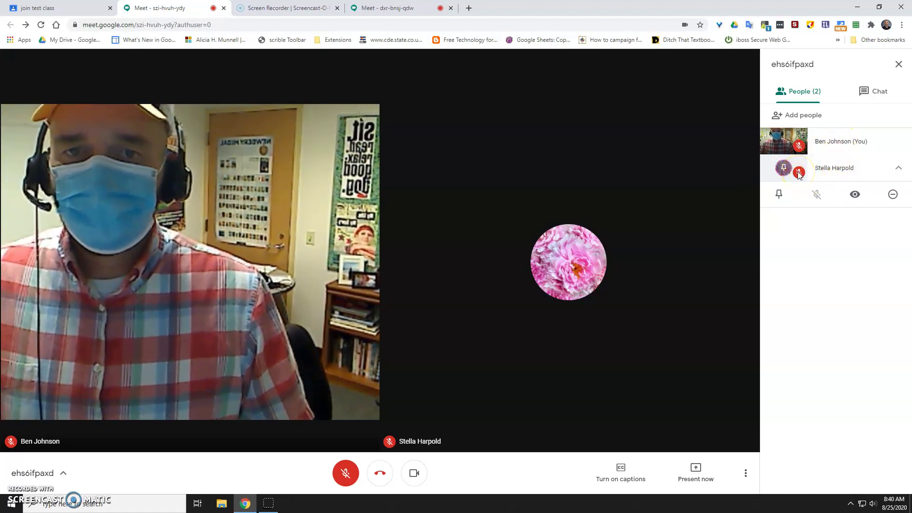
pyautogui.moveTo(205, 256)
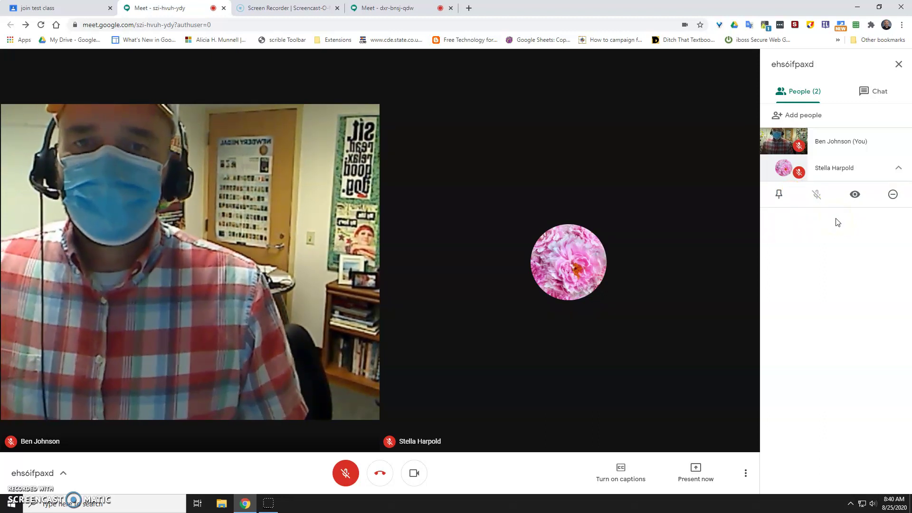
pyautogui.click(872, 213)
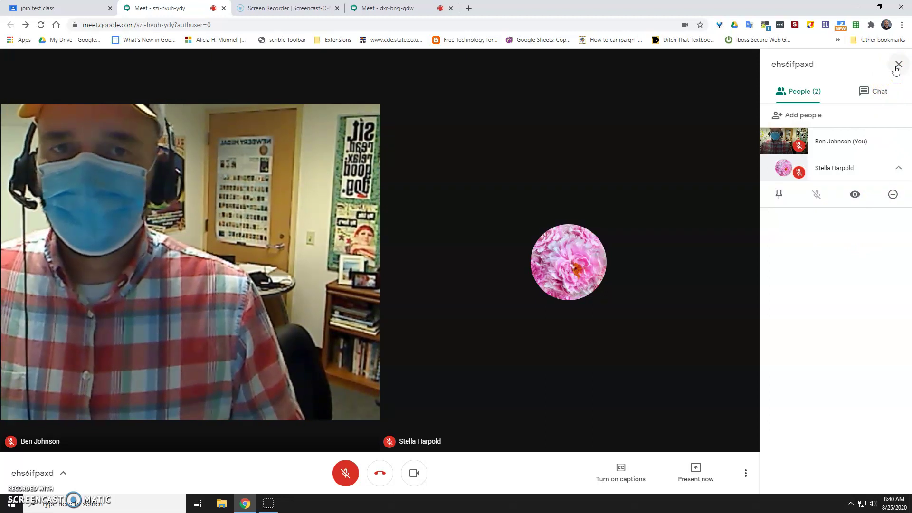
# Return to the class page and look up Google Meet Grid View (fix) and its options among the installed browser extensions.
pyautogui.click(57, 8)
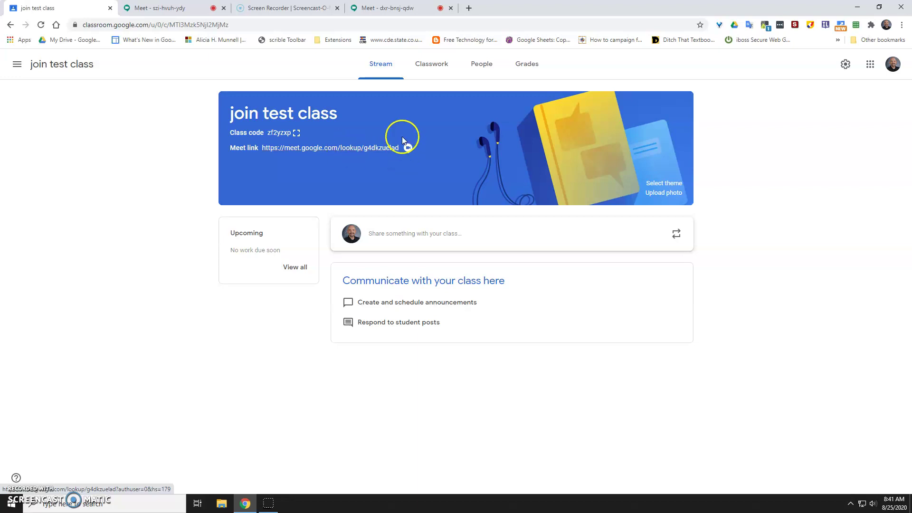
pyautogui.click(855, 25)
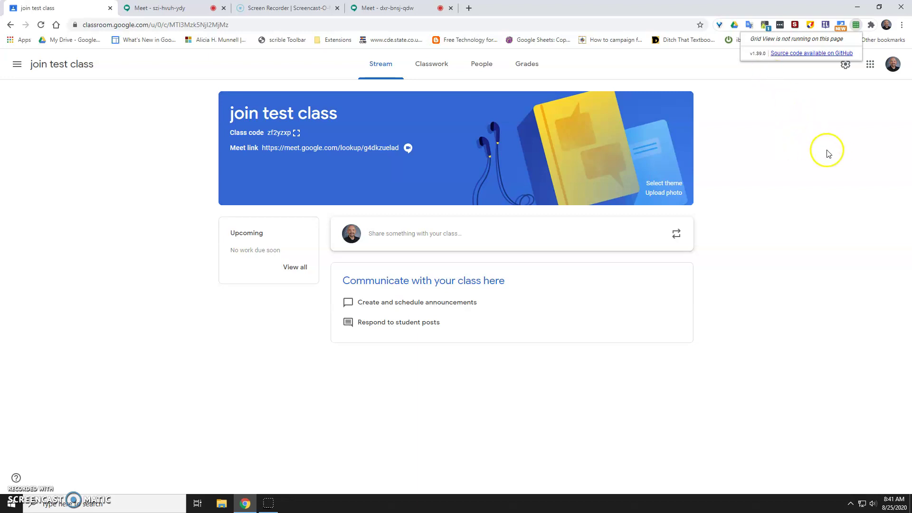
pyautogui.click(871, 26)
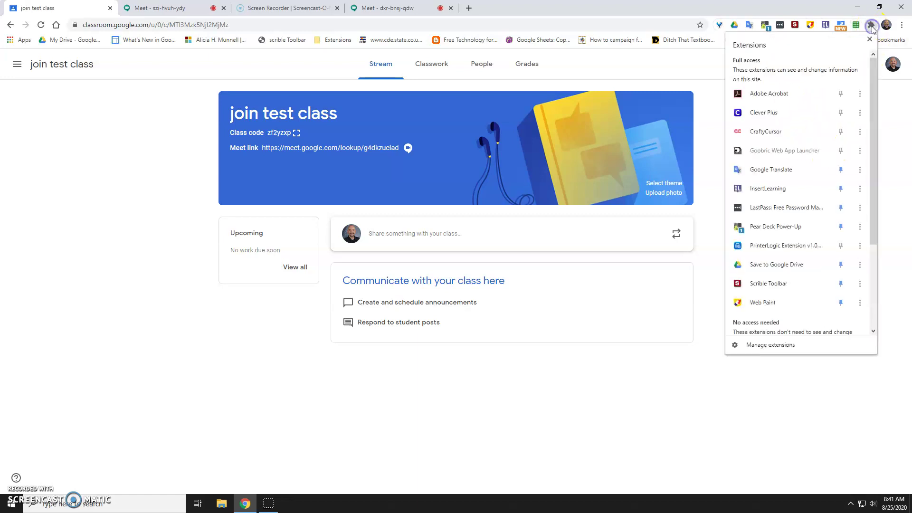
pyautogui.scroll(-2, 805, 109)
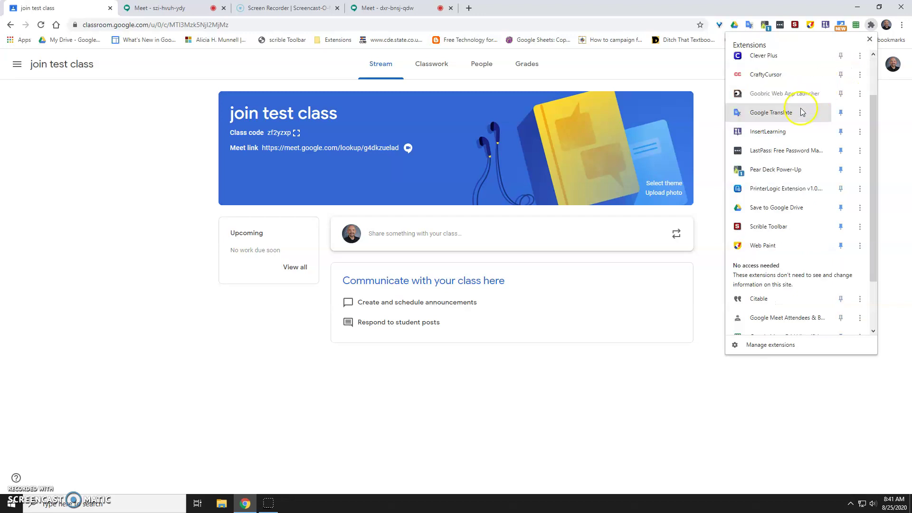
pyautogui.scroll(2, 796, 143)
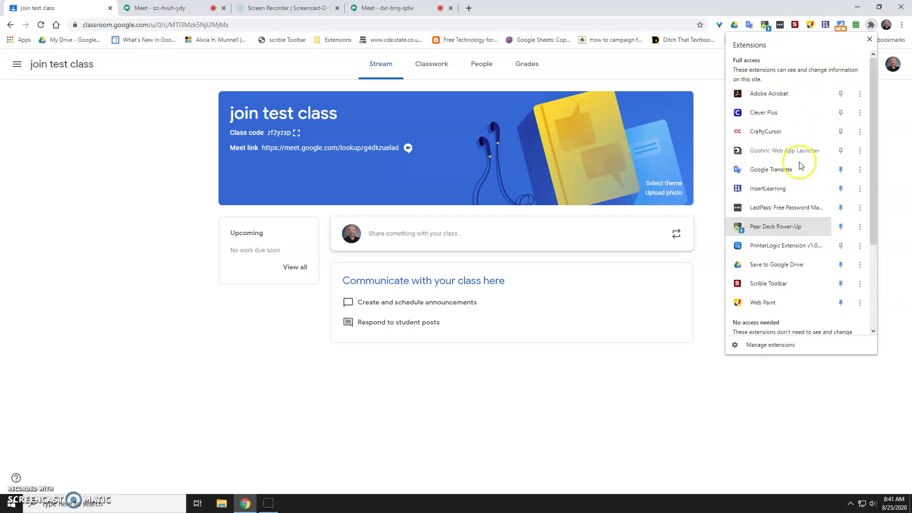
pyautogui.scroll(-3, 795, 143)
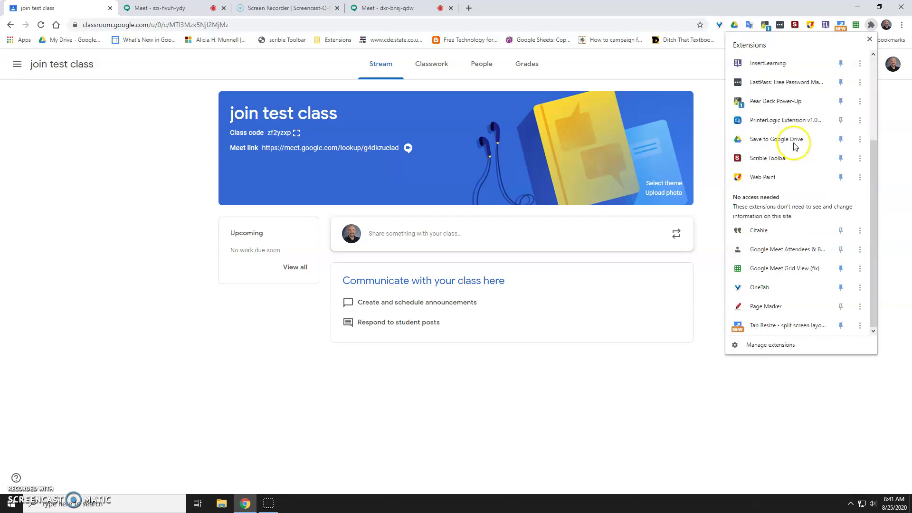
pyautogui.click(859, 270)
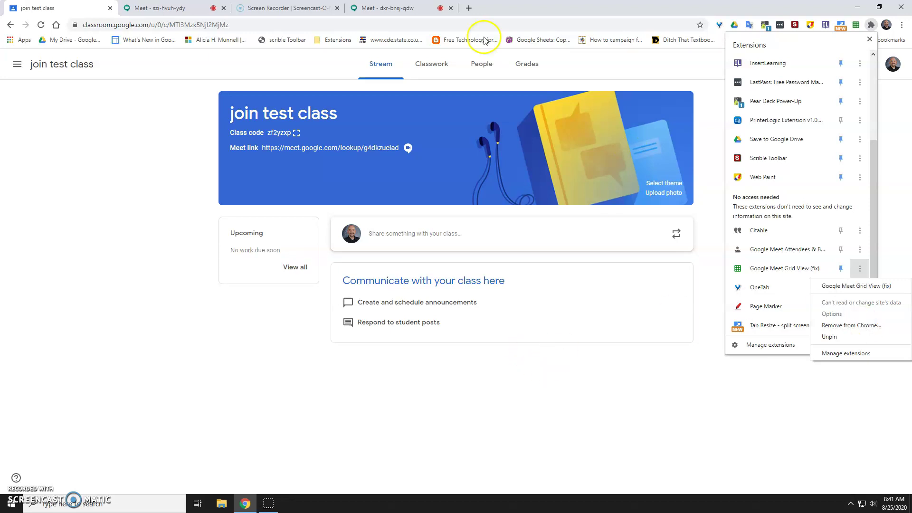
# Search for "google meet grid view fix" in a new browser tab and review the extension's Chrome Web Store page.
pyautogui.click(472, 8)
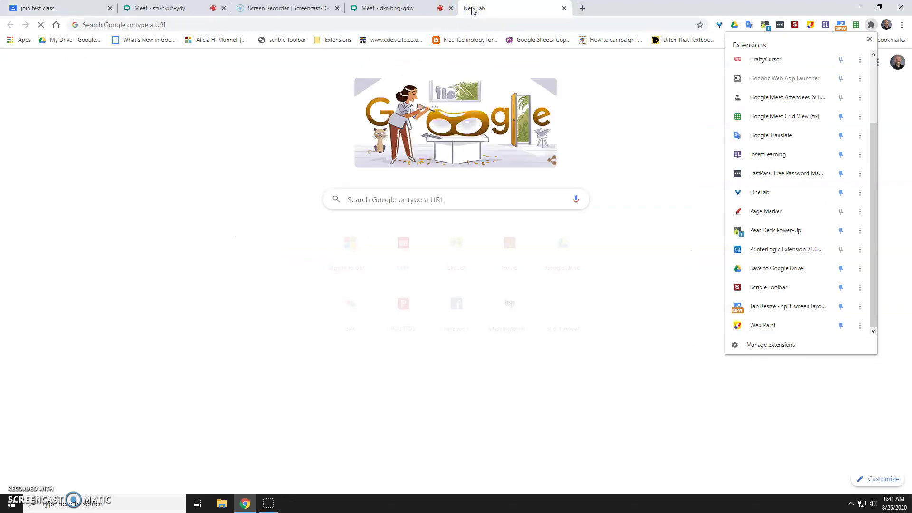
pyautogui.click(320, 25)
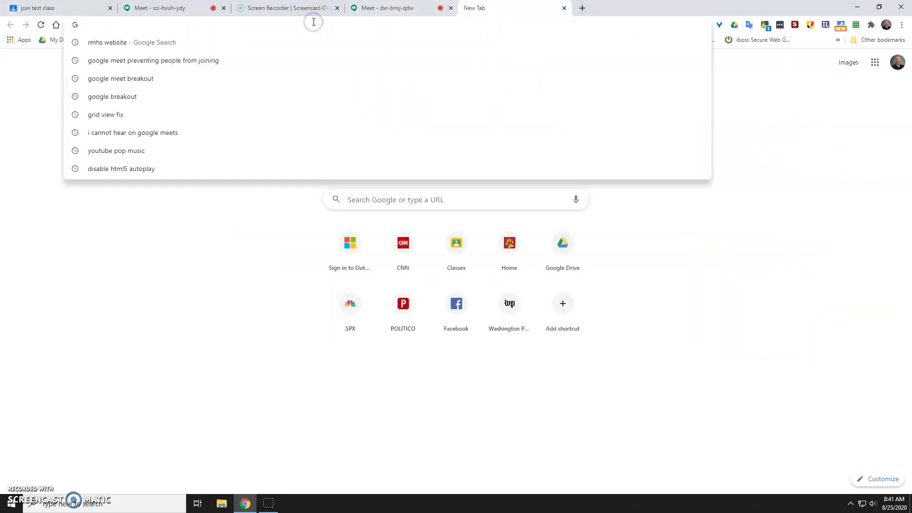
pyautogui.write('goog')
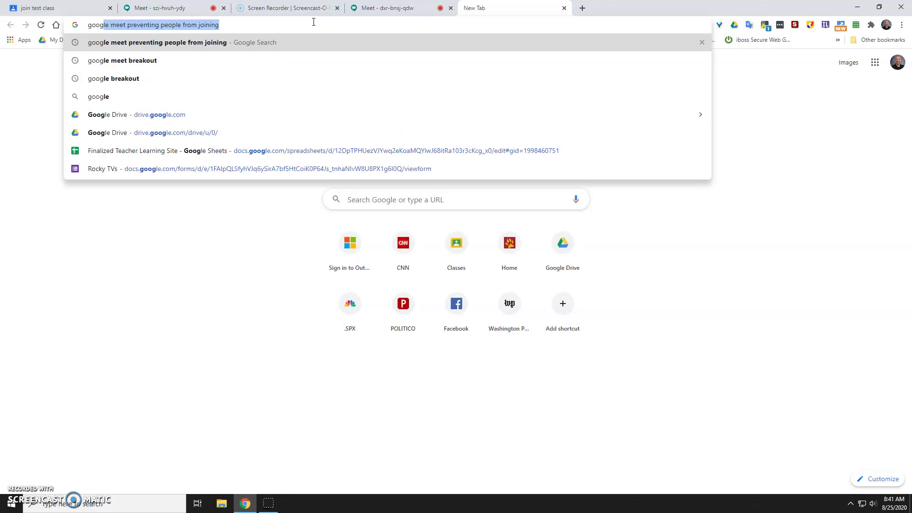
pyautogui.write('le meet')
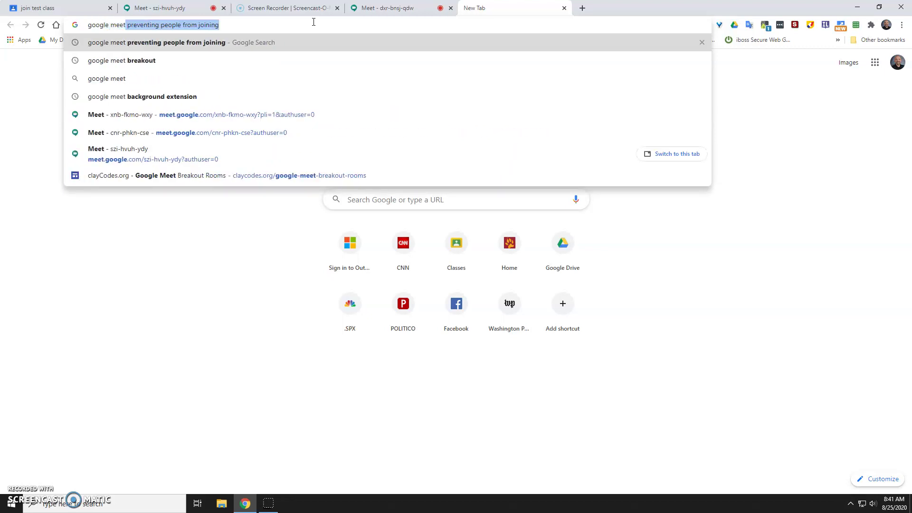
pyautogui.write(' grid ')
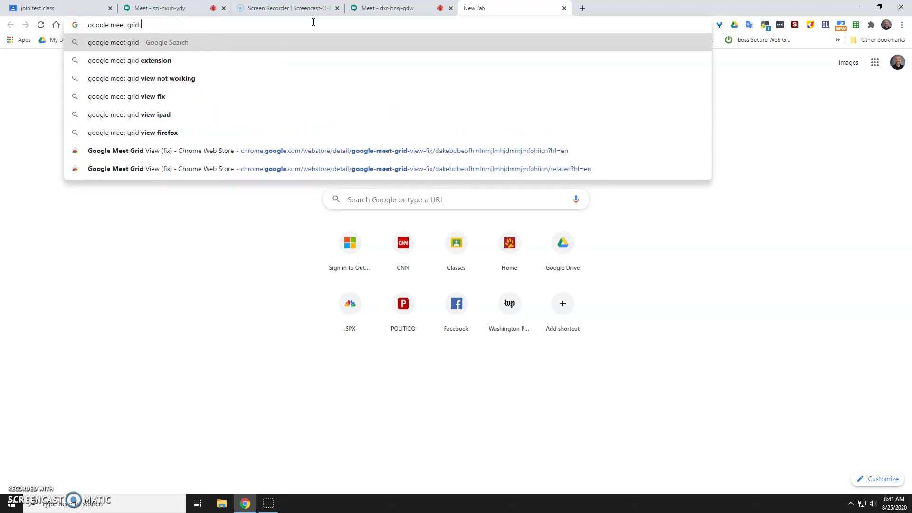
pyautogui.write('view fix')
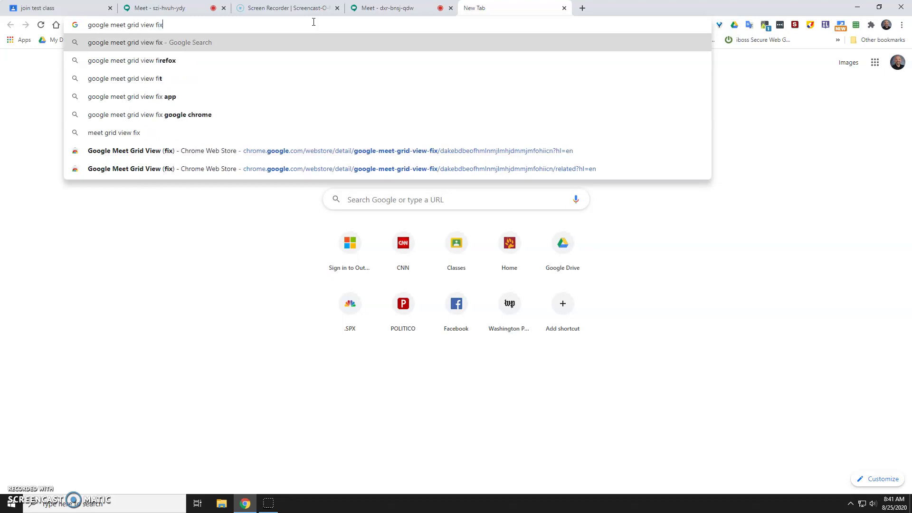
pyautogui.press('Return')
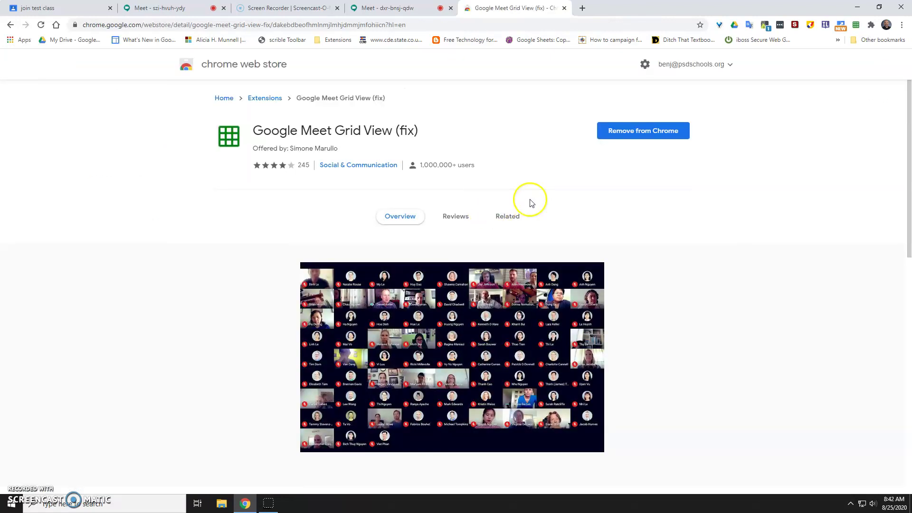
pyautogui.scroll(-5, 568, 195)
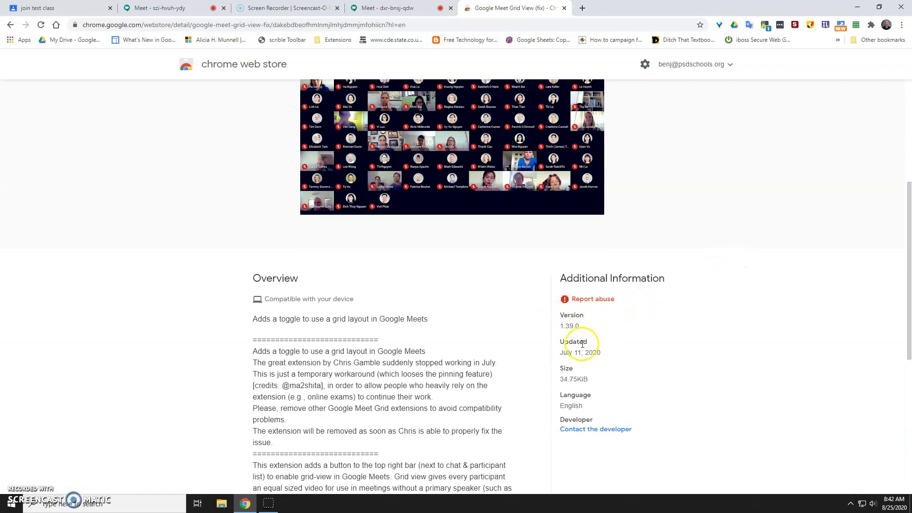
pyautogui.scroll(5, 686, 335)
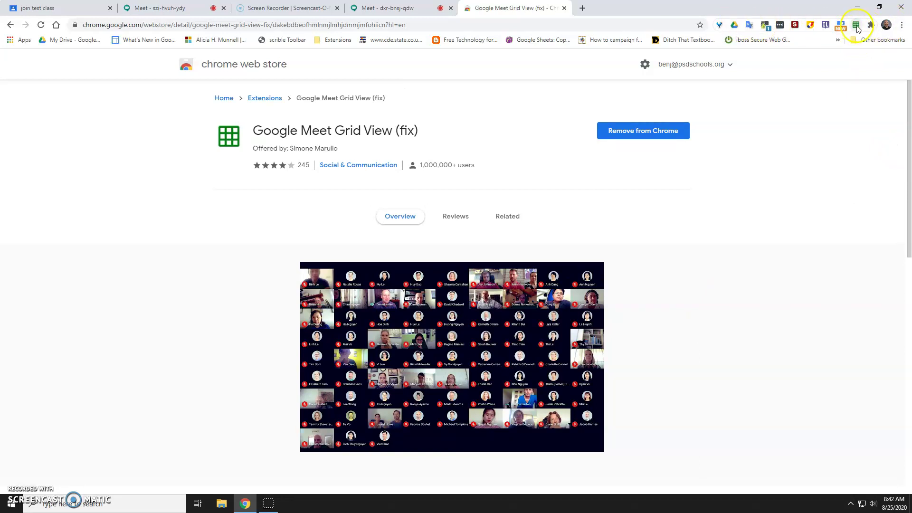
# Check the list of installed extensions and select the web address of the extension's store page.
pyautogui.click(871, 25)
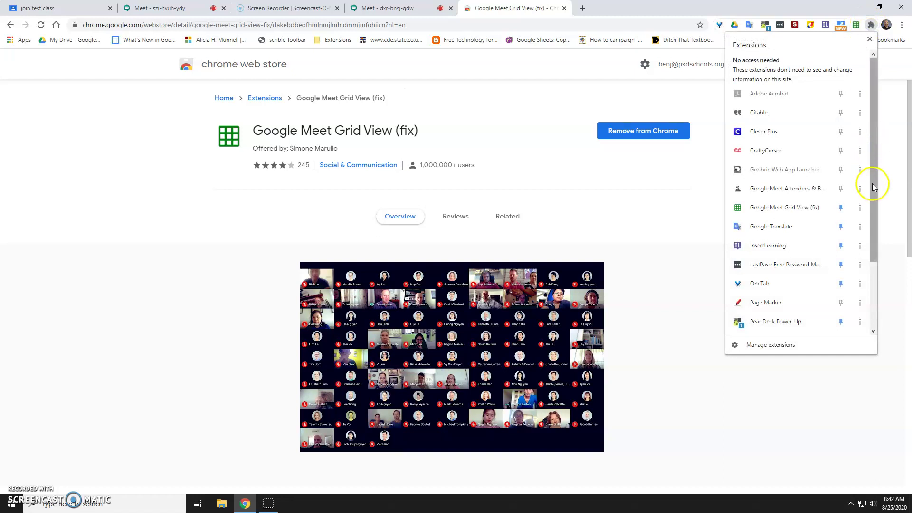
pyautogui.click(782, 378)
pyautogui.click(453, 24)
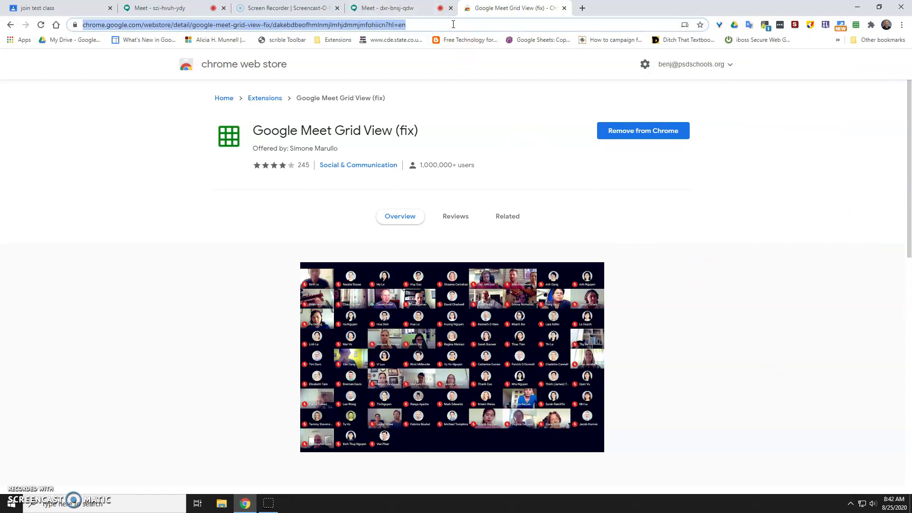
# Search the web for "meet breakout rooms", review the Google Meet Attendees & Breakout Rooms store page, and check for it among the installed extensions.
pyautogui.write('meet break')
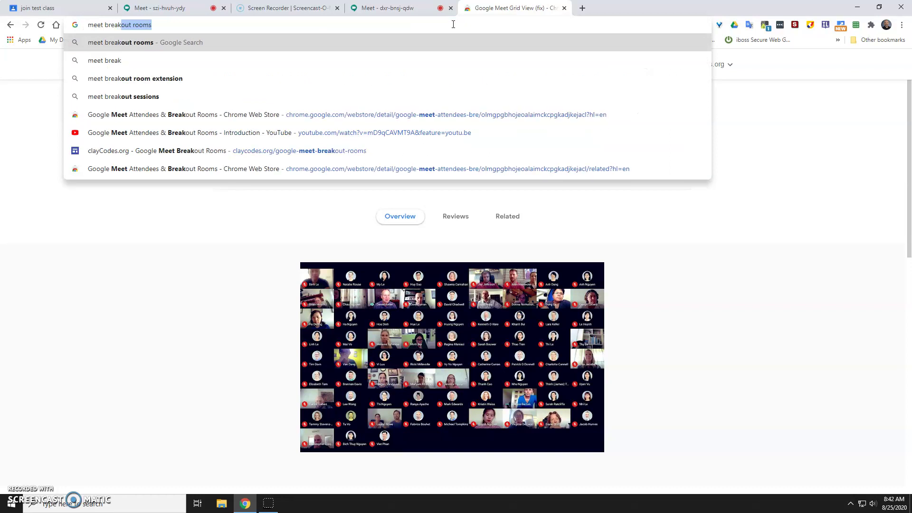
pyautogui.press('Return')
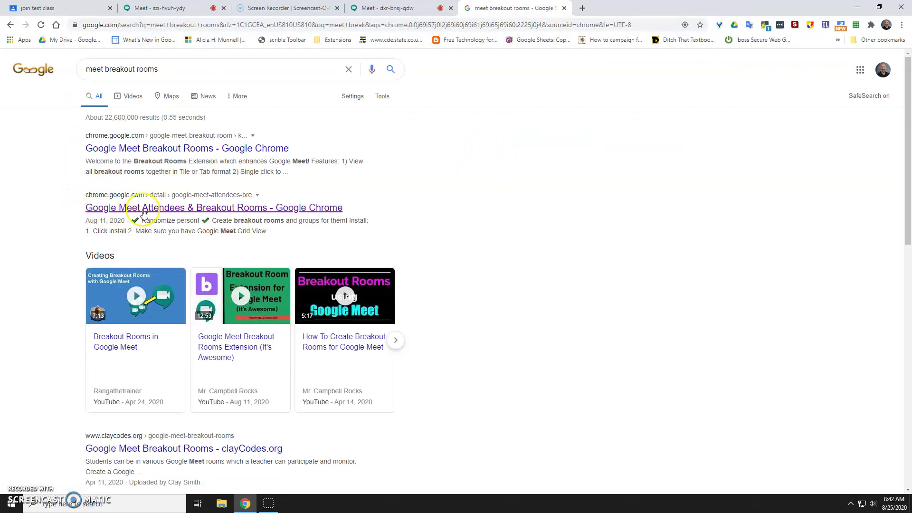
pyautogui.click(255, 210)
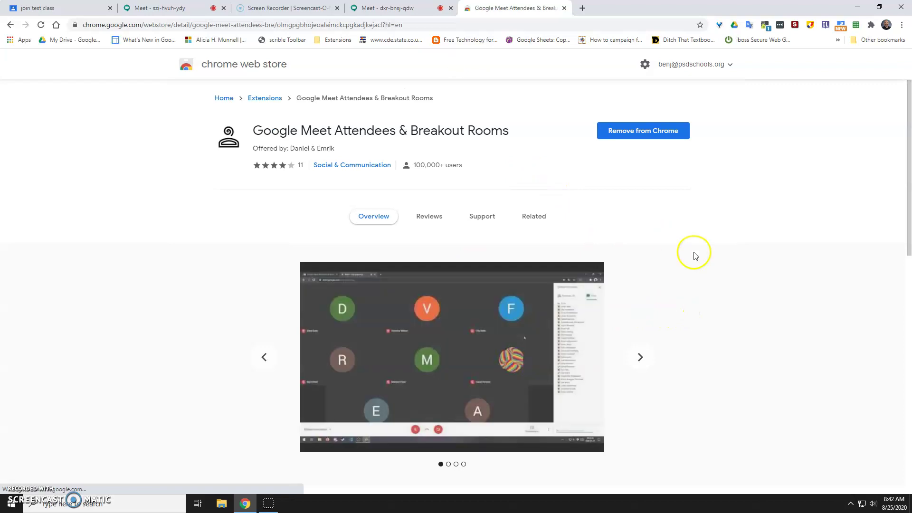
pyautogui.scroll(-5, 603, 246)
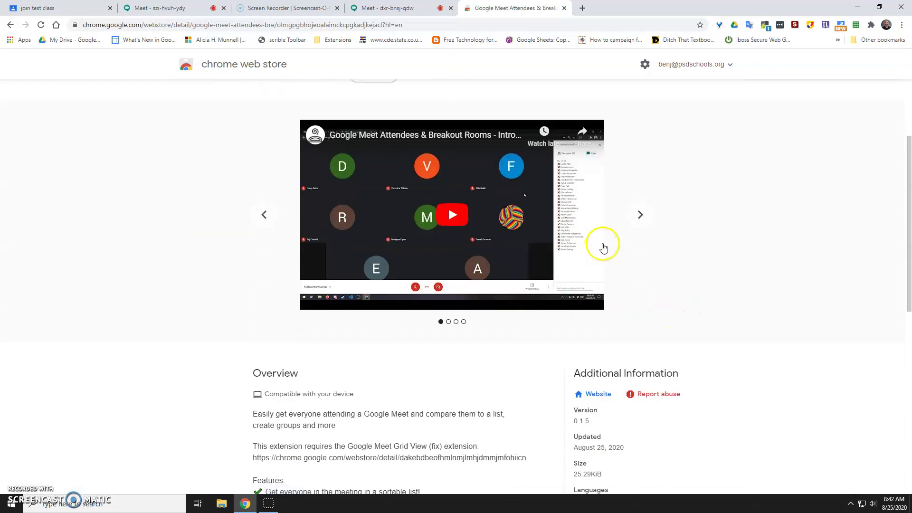
pyautogui.scroll(5, 605, 326)
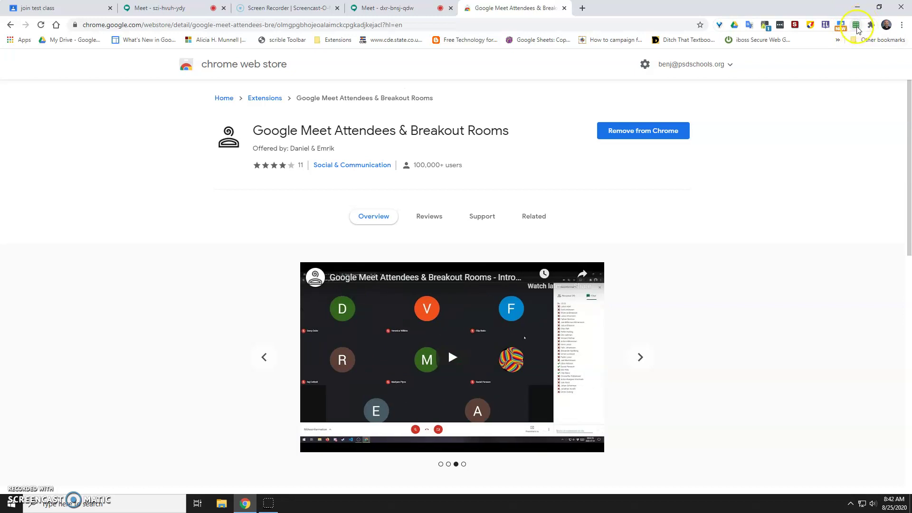
pyautogui.click(870, 25)
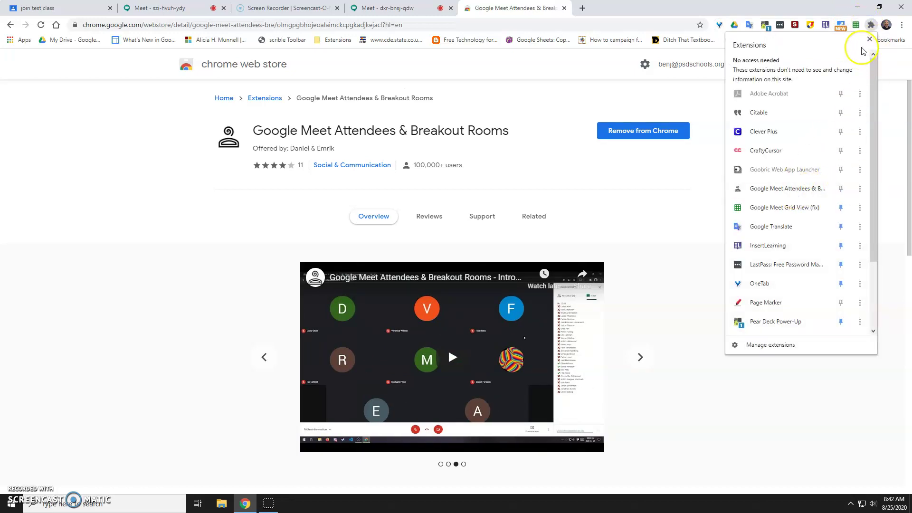
pyautogui.click(884, 89)
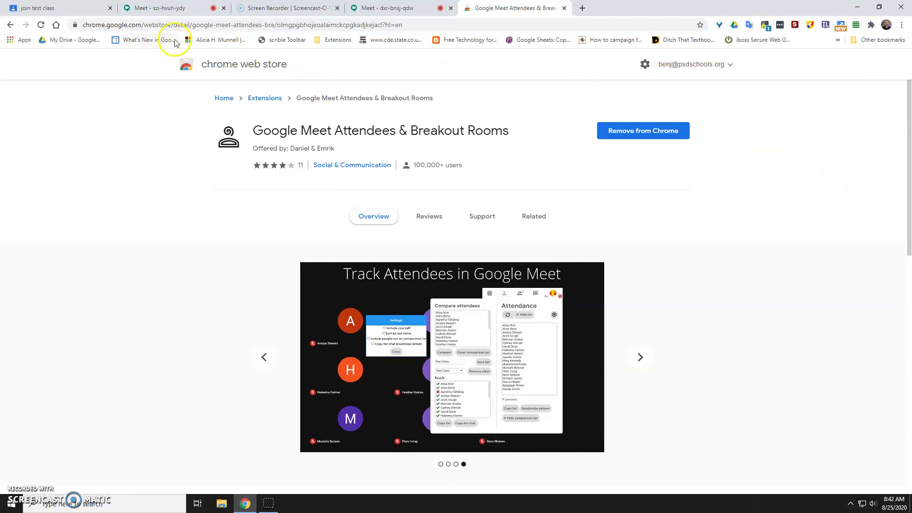
# Return to the meeting without its participant list, and check the Grid View extension's options by switching the grid off and on again.
pyautogui.click(163, 8)
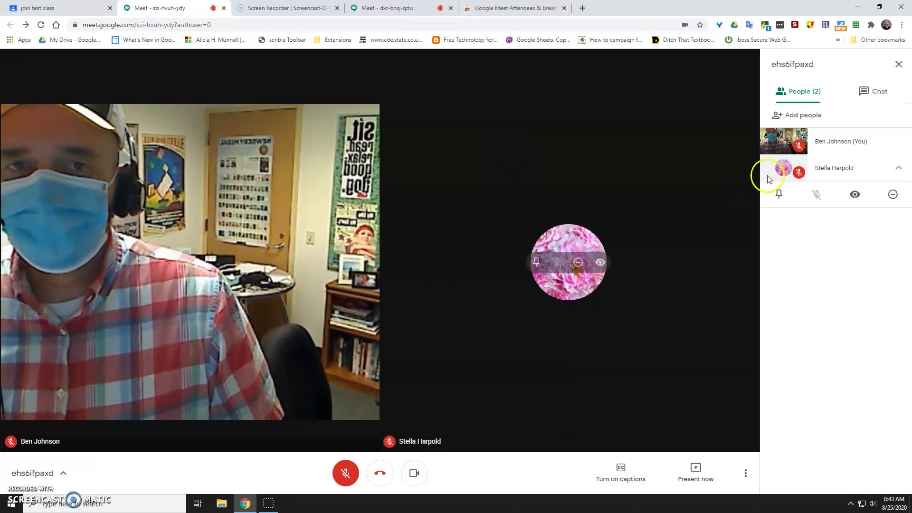
pyautogui.click(899, 64)
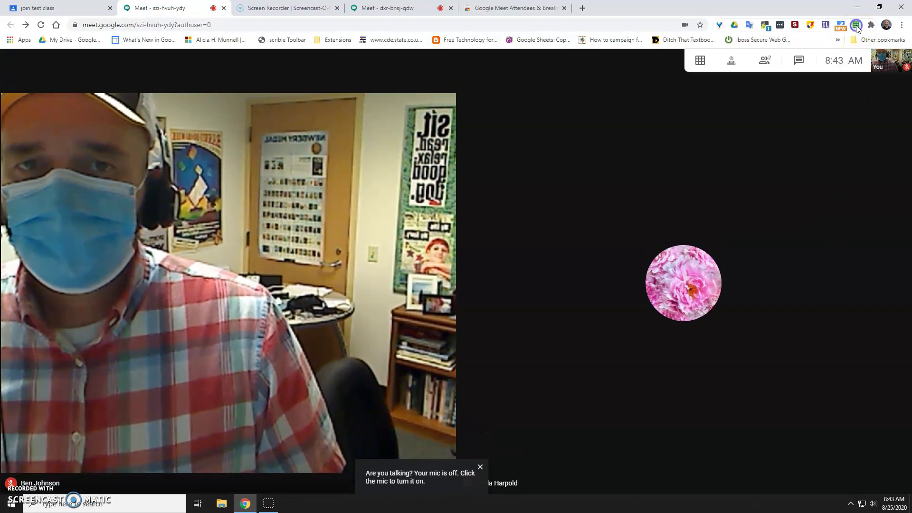
pyautogui.click(856, 25)
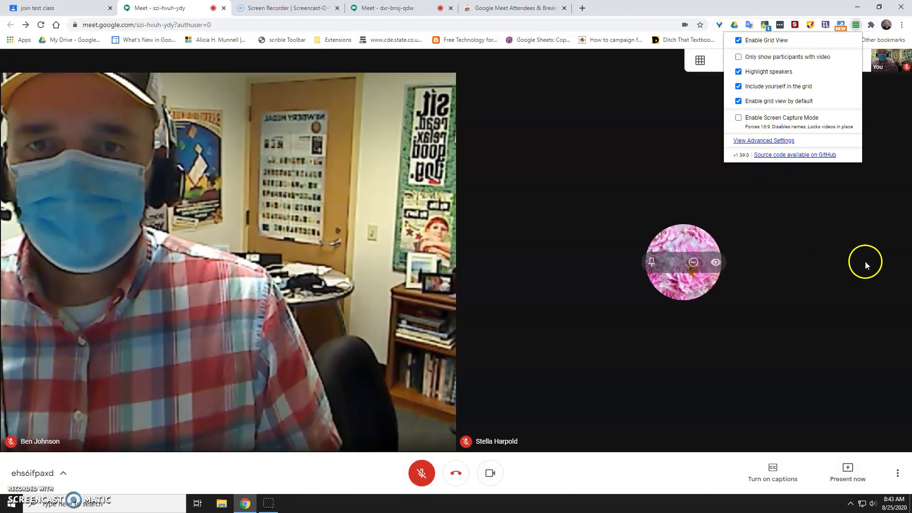
pyautogui.click(871, 264)
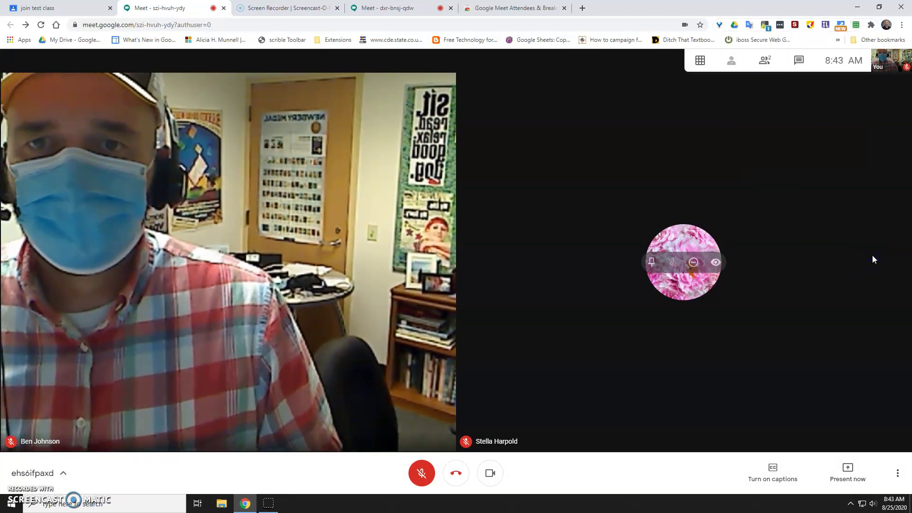
pyautogui.click(699, 61)
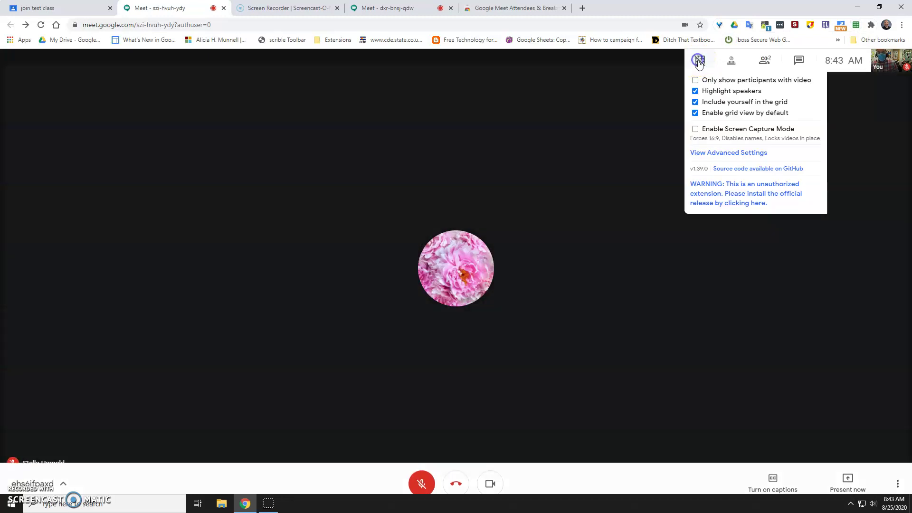
pyautogui.click(701, 65)
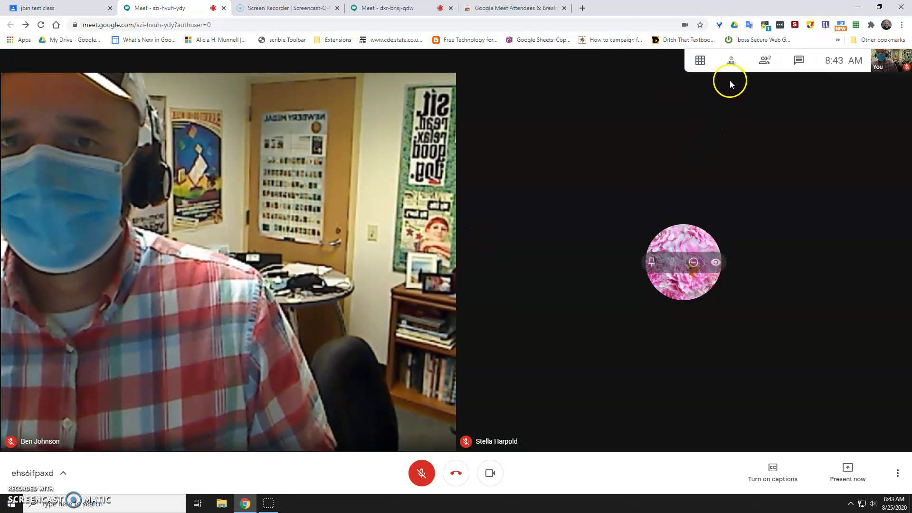
# Show the meeting's Attendance list, refresh it, and copy the list of attendees.
pyautogui.click(731, 60)
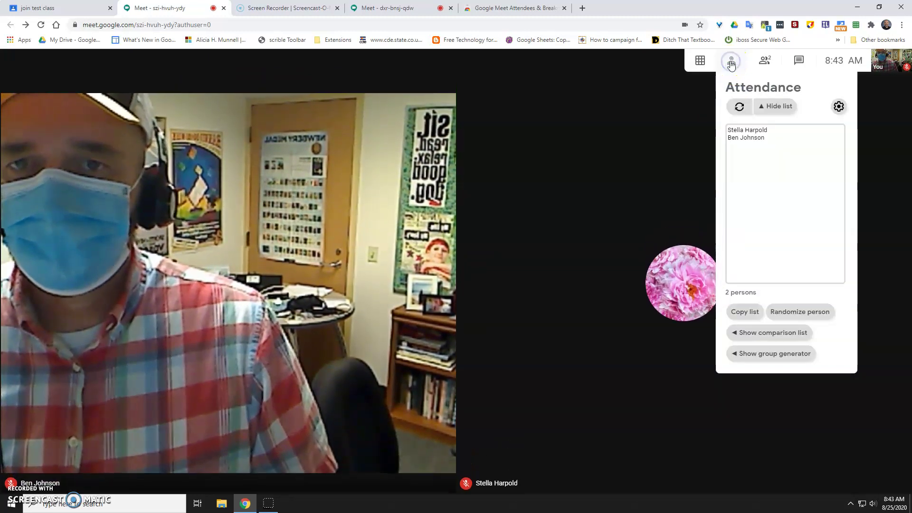
pyautogui.click(738, 107)
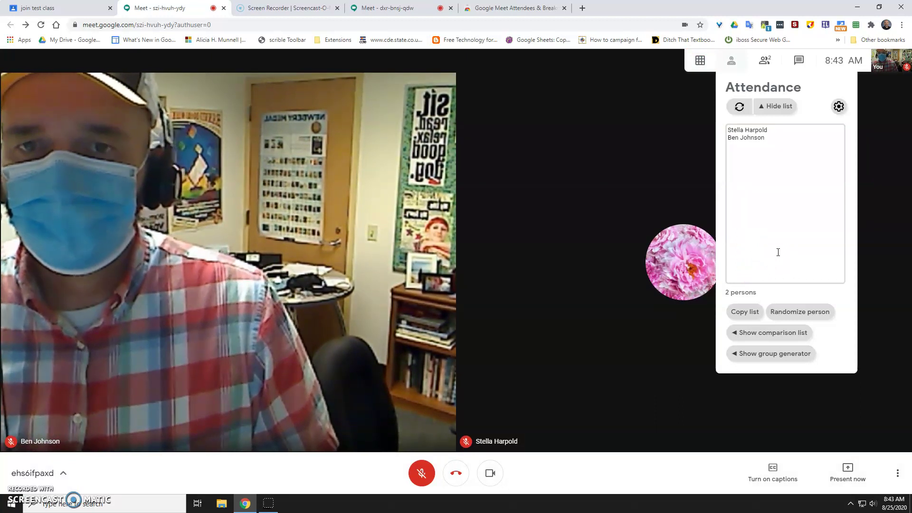
pyautogui.click(739, 106)
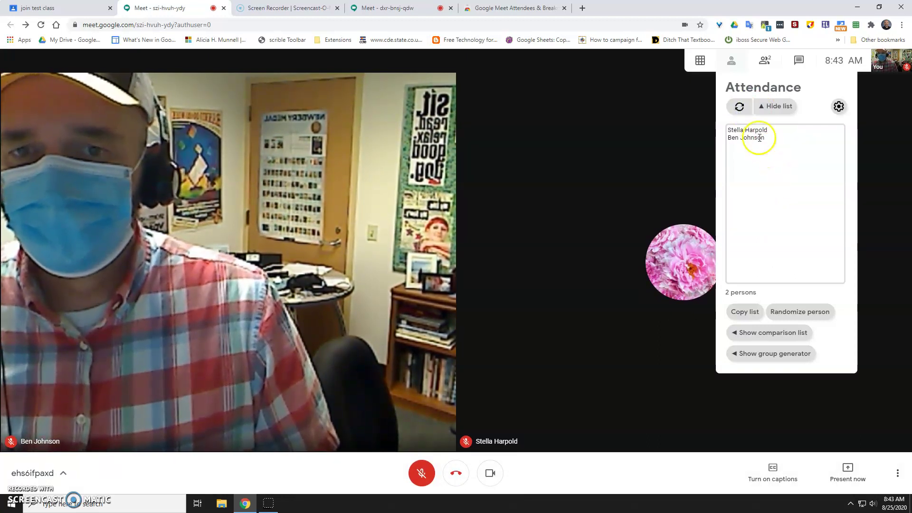
pyautogui.click(746, 312)
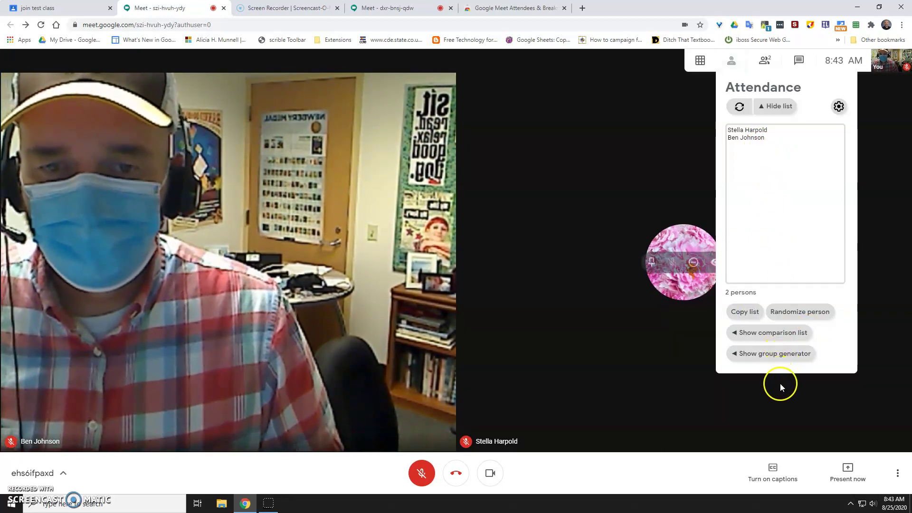
# Show the group generator and generate groups with the number of groups set to 2.
pyautogui.click(773, 354)
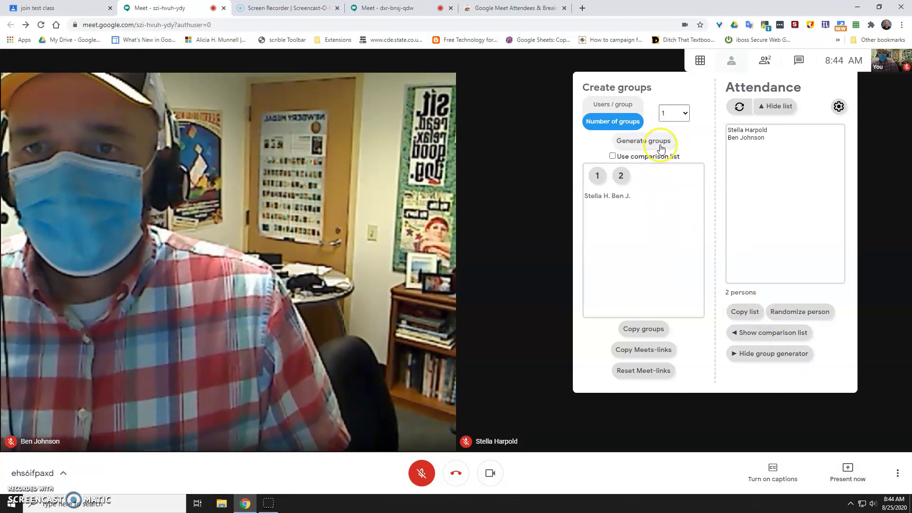
pyautogui.click(684, 113)
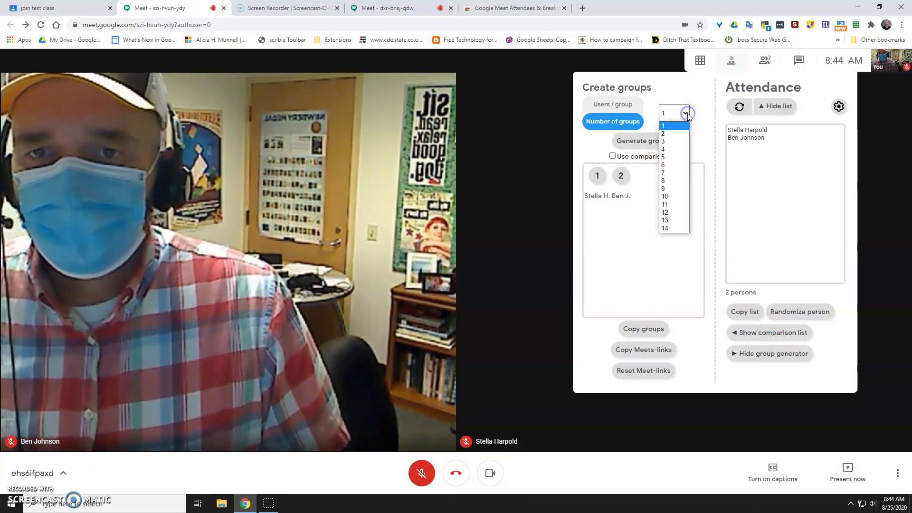
pyautogui.click(678, 136)
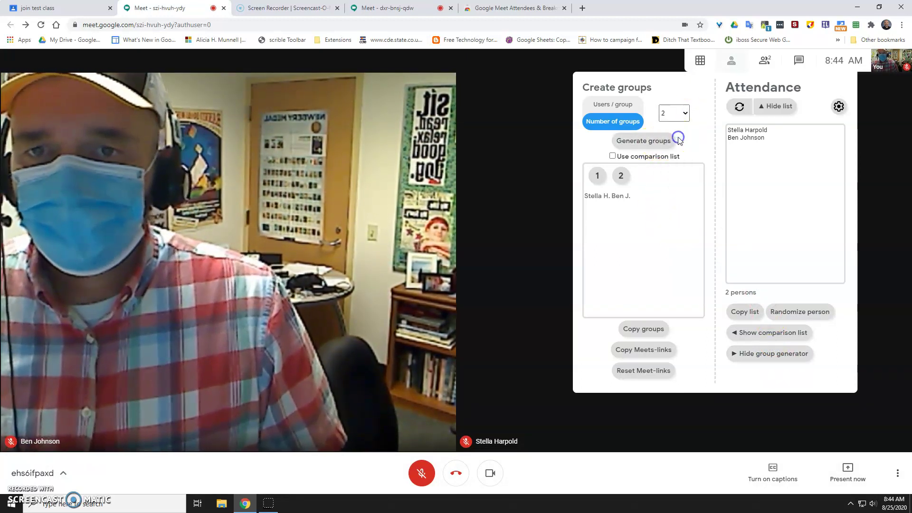
pyautogui.click(653, 144)
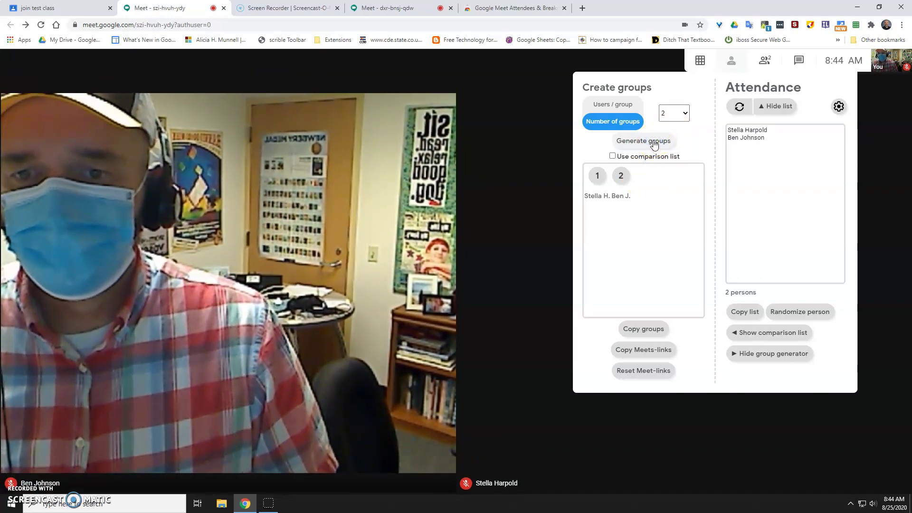
# Copy the generated groups and send them to everyone in the meeting chat.
pyautogui.click(650, 335)
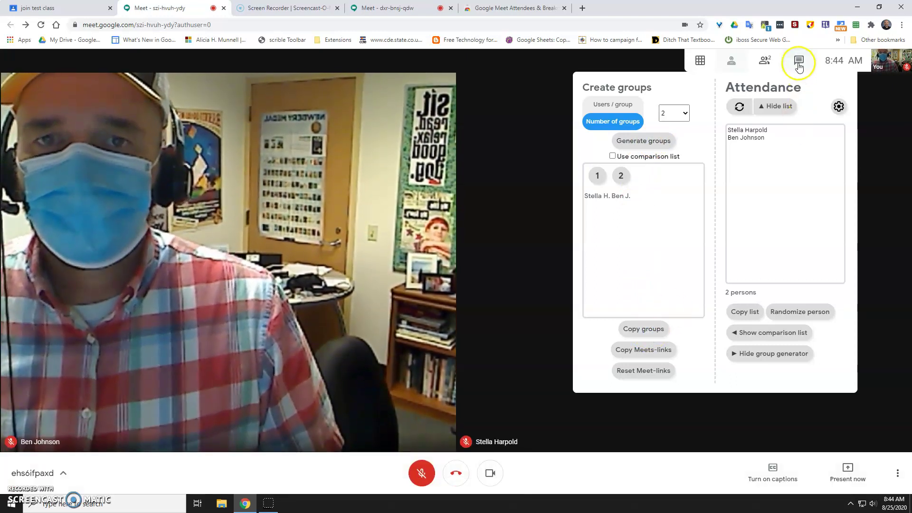
pyautogui.click(799, 60)
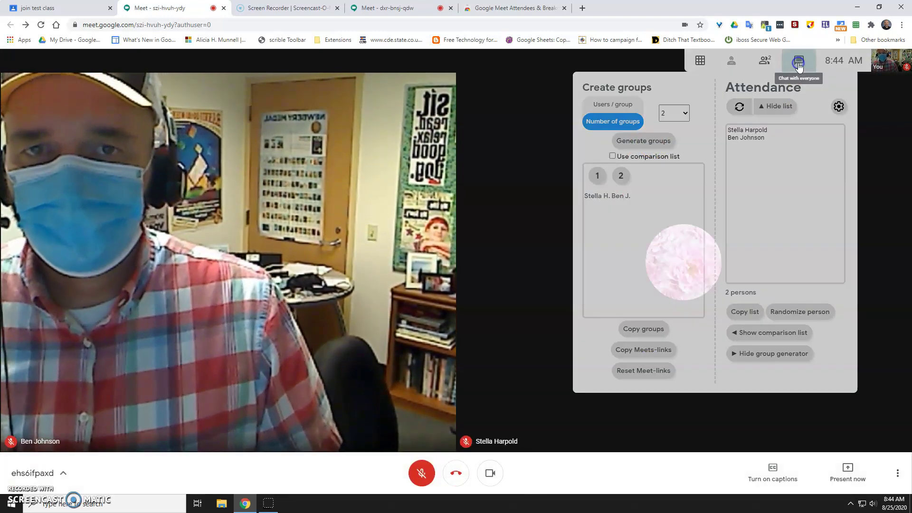
pyautogui.rightClick(816, 480)
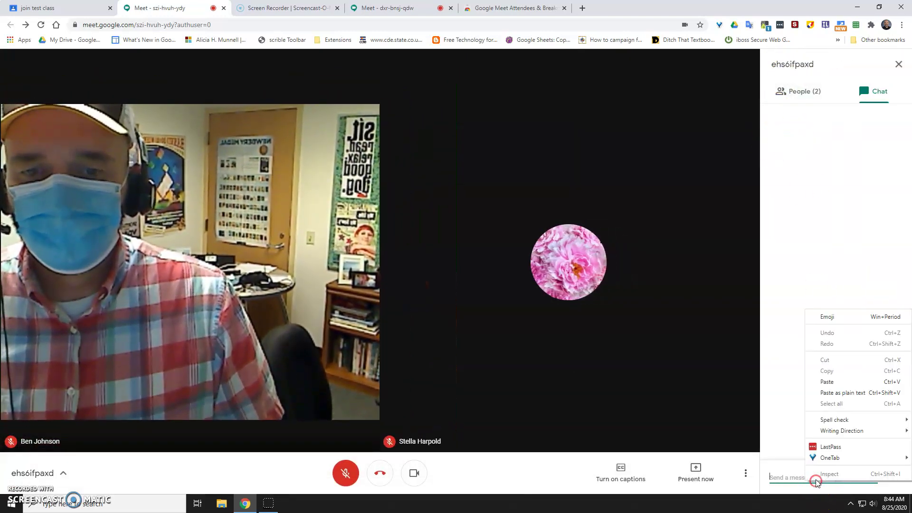
pyautogui.click(827, 380)
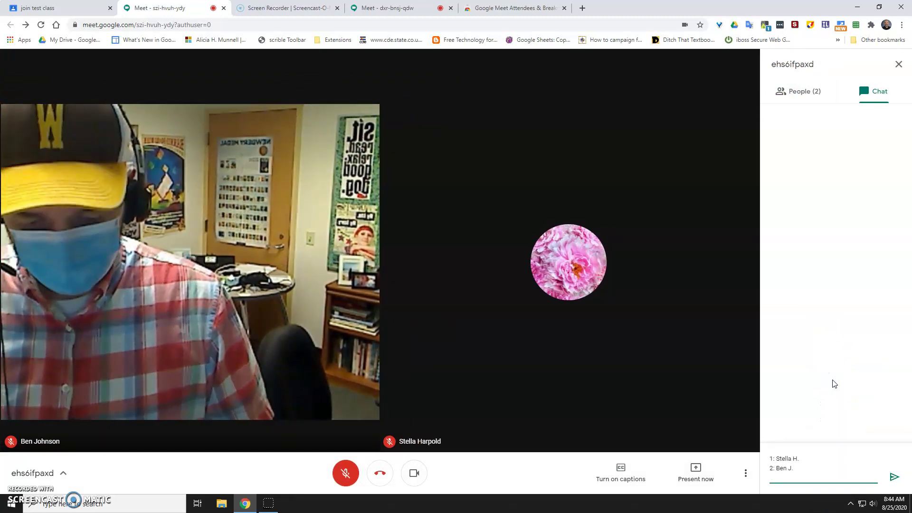
pyautogui.click(895, 477)
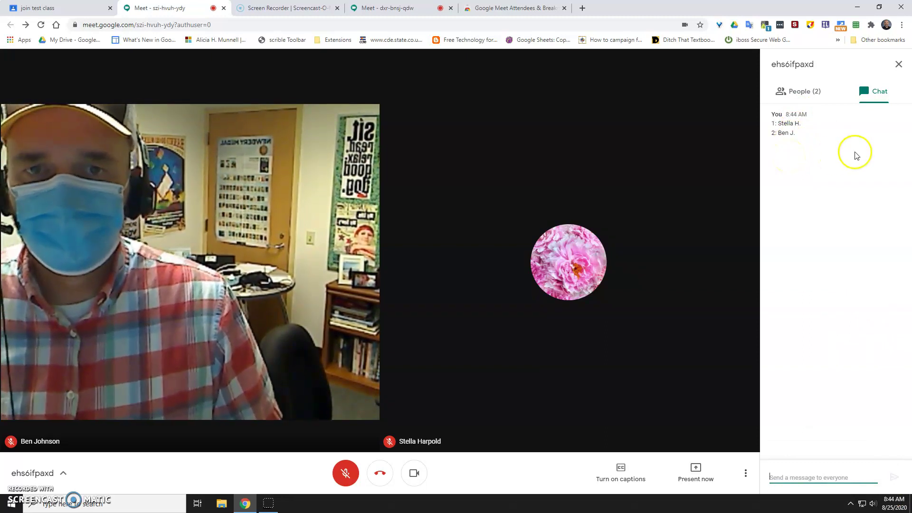
# Copy the Meet links of the generated groups and send them to everyone in the meeting chat.
pyautogui.click(899, 65)
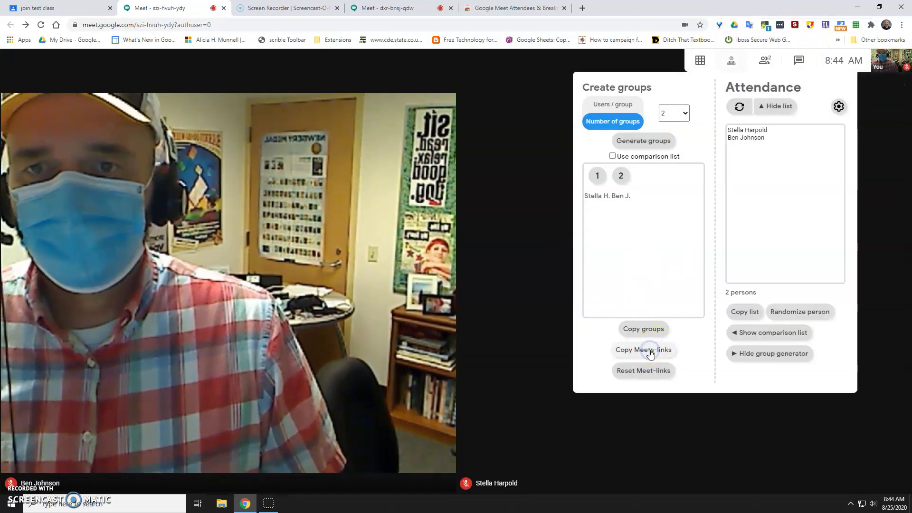
pyautogui.click(649, 352)
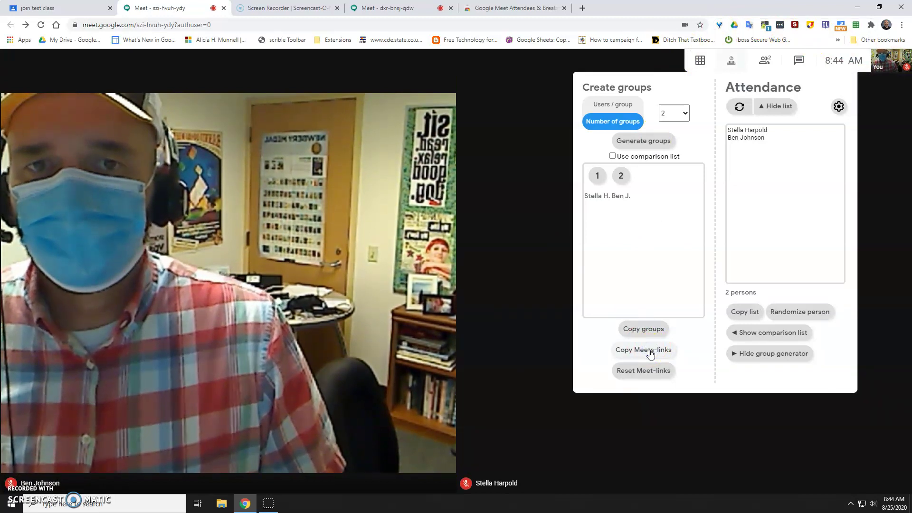
pyautogui.click(797, 62)
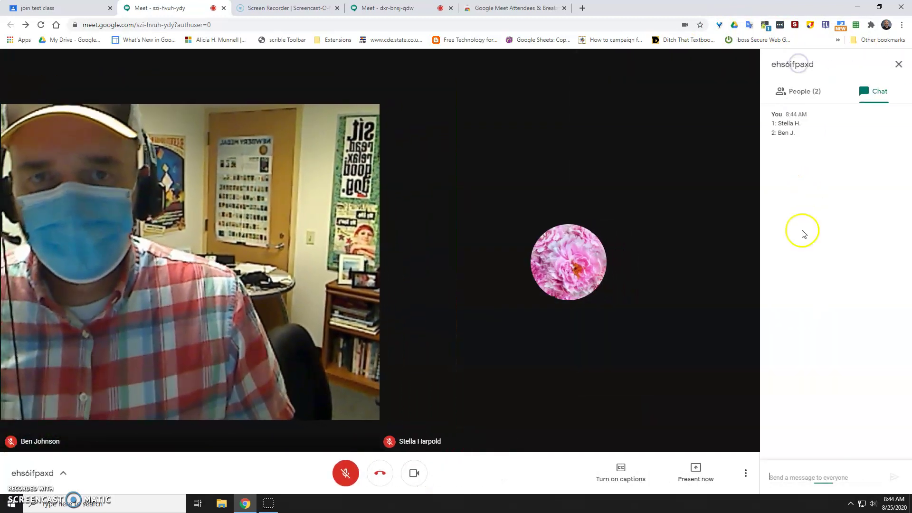
pyautogui.rightClick(779, 475)
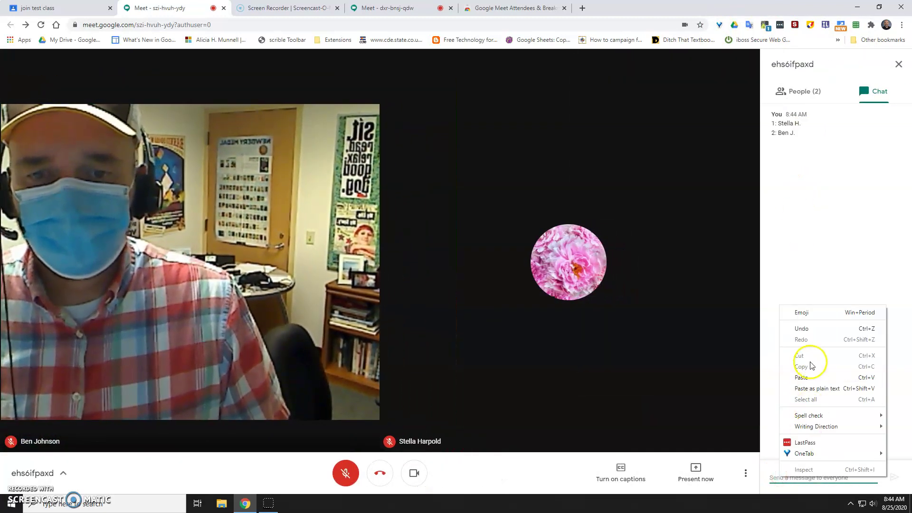
pyautogui.click(807, 379)
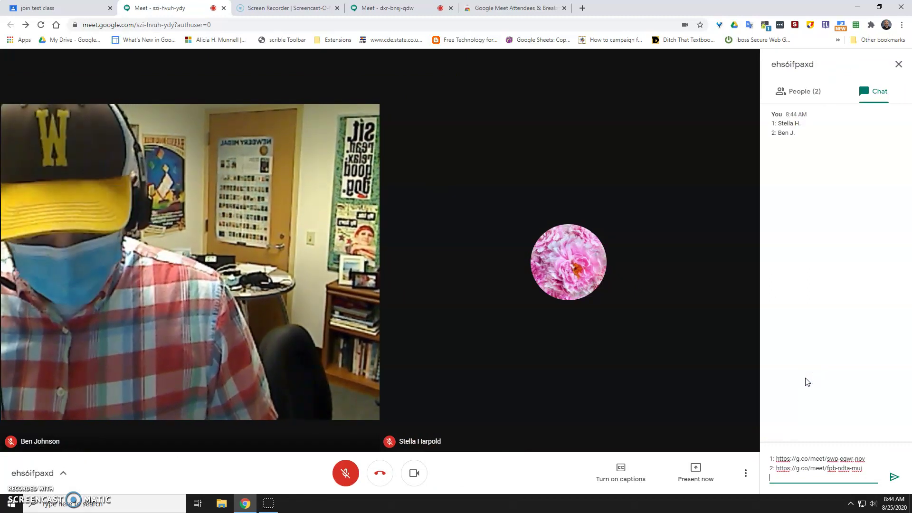
pyautogui.press('Return')
pyautogui.click(810, 371)
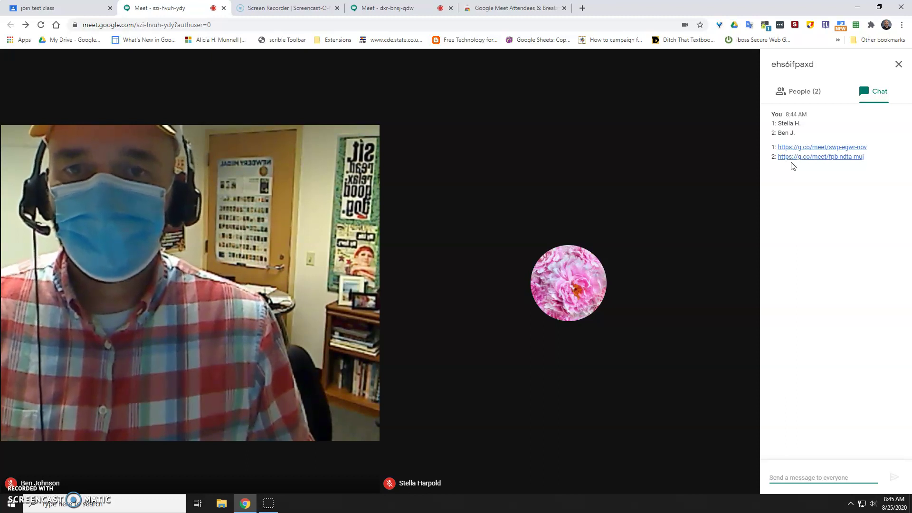
# Close the chat to look over the Create groups and Attendance lists, and reopen the chat with the group links.
pyautogui.click(804, 198)
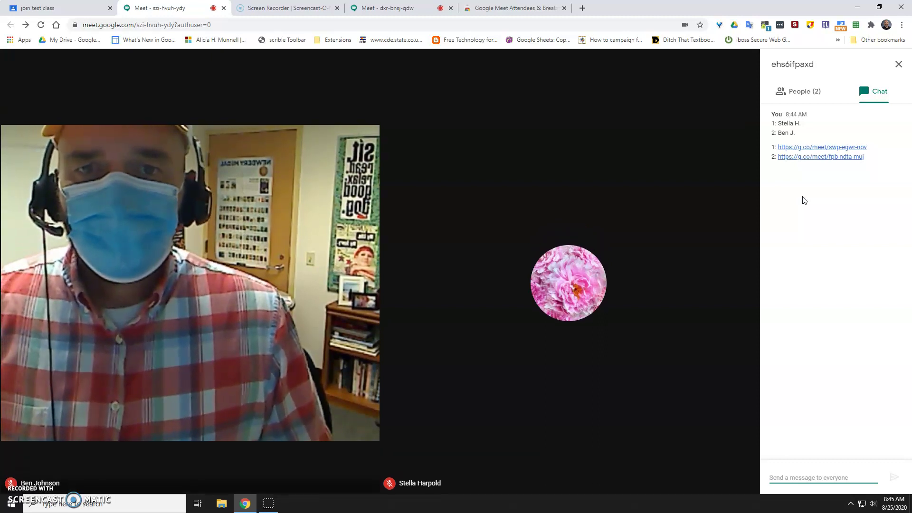
pyautogui.click(898, 64)
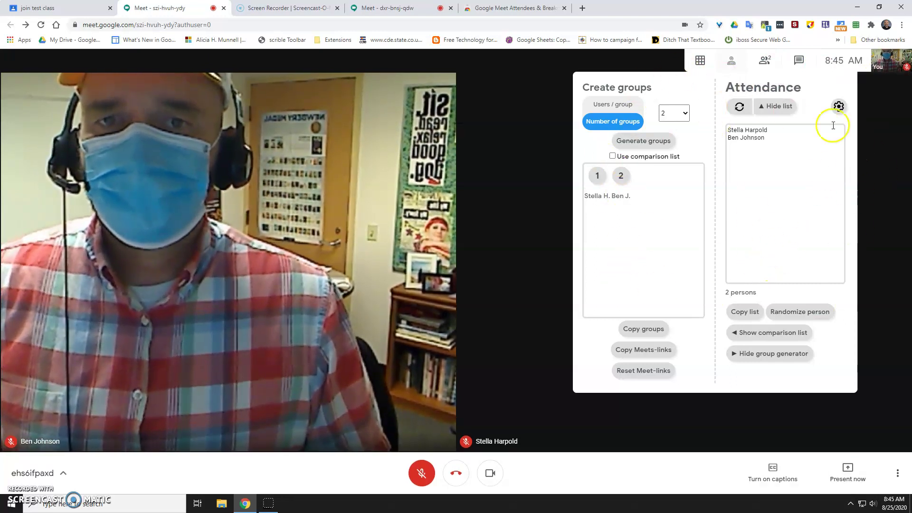
pyautogui.click(799, 60)
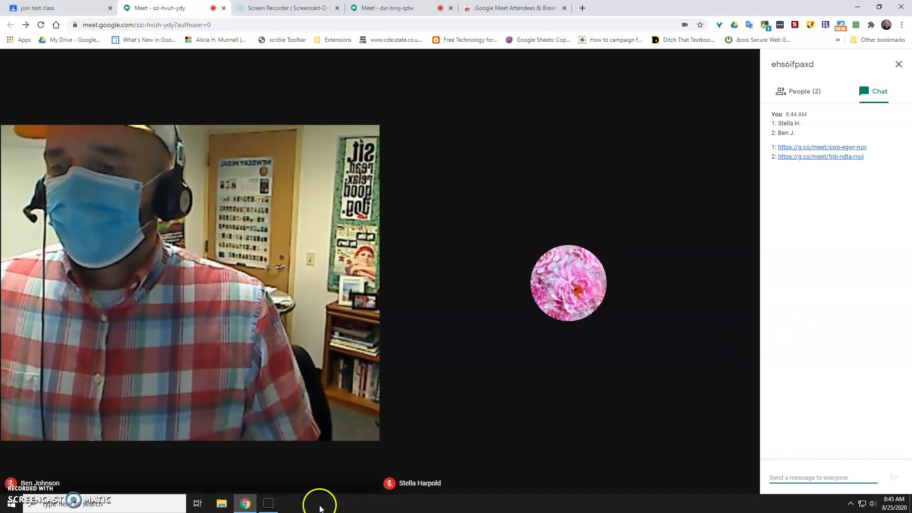
# Open Task Manager, view the actions available for the Activation Licensing Service process, and return to the meeting.
pyautogui.moveTo(407, 484)
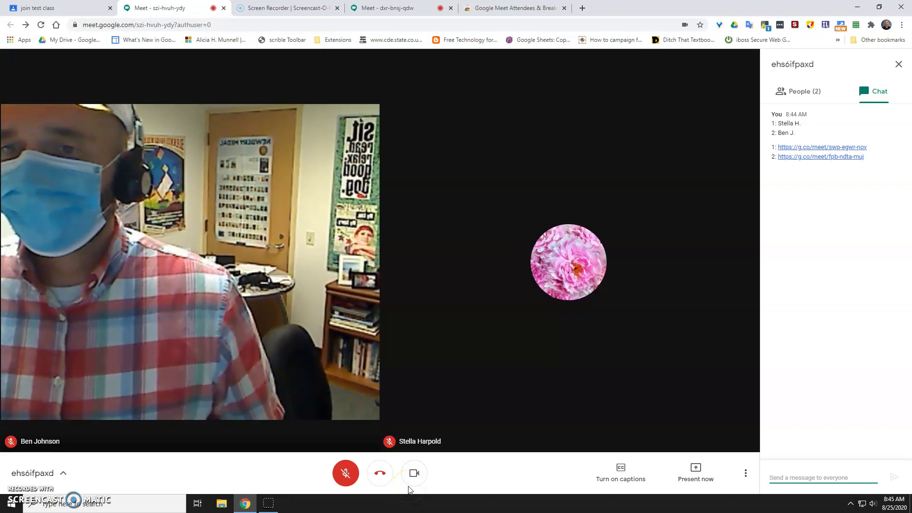
pyautogui.hotkey('ctrl', 'shift', 'Escape')
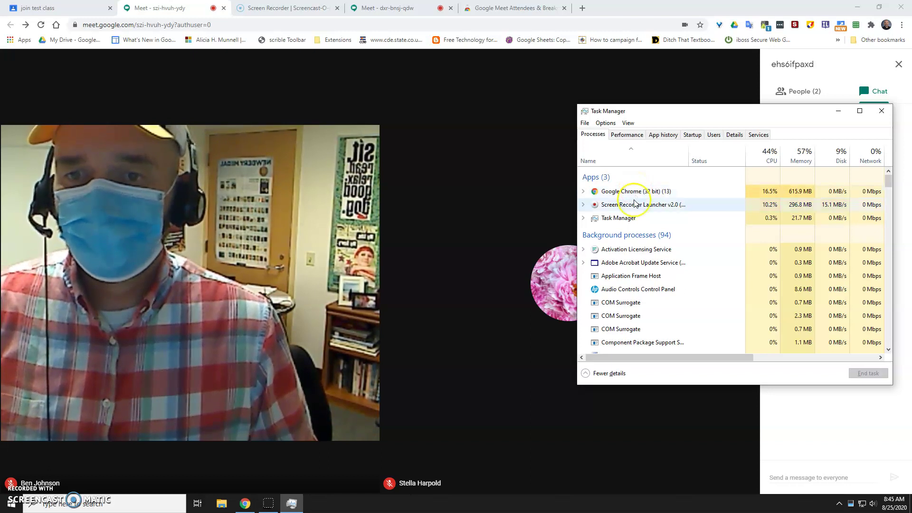
pyautogui.click(615, 304)
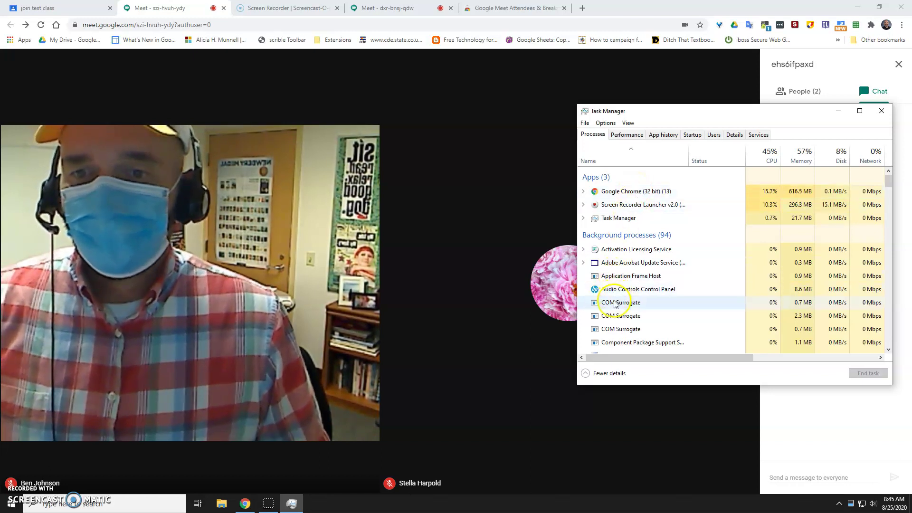
pyautogui.rightClick(624, 252)
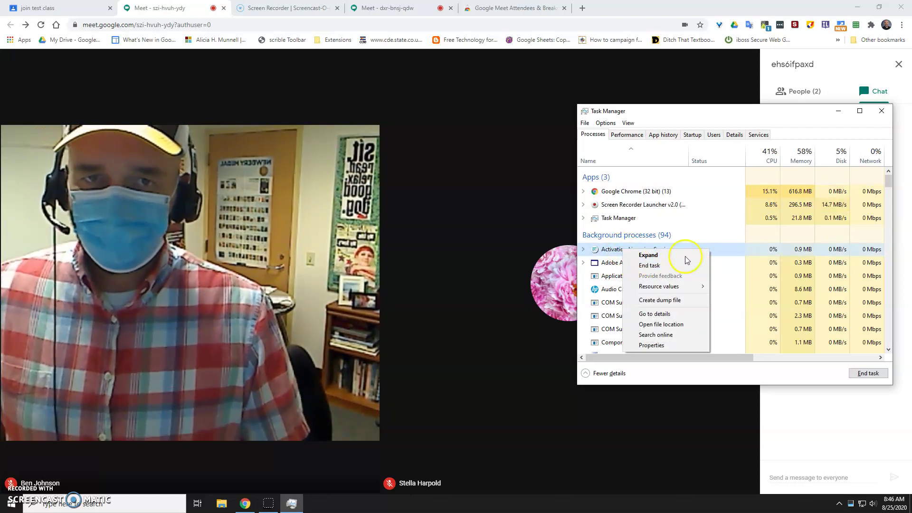
pyautogui.click(732, 85)
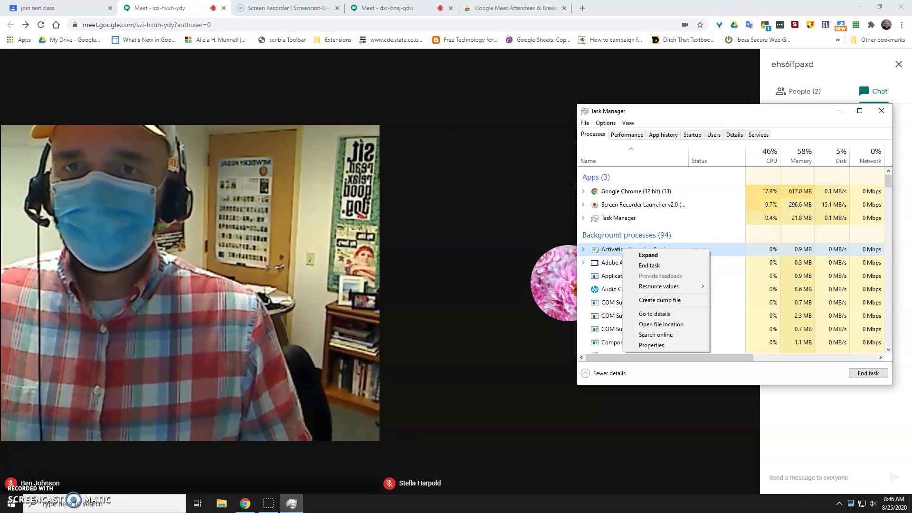
pyautogui.click(863, 81)
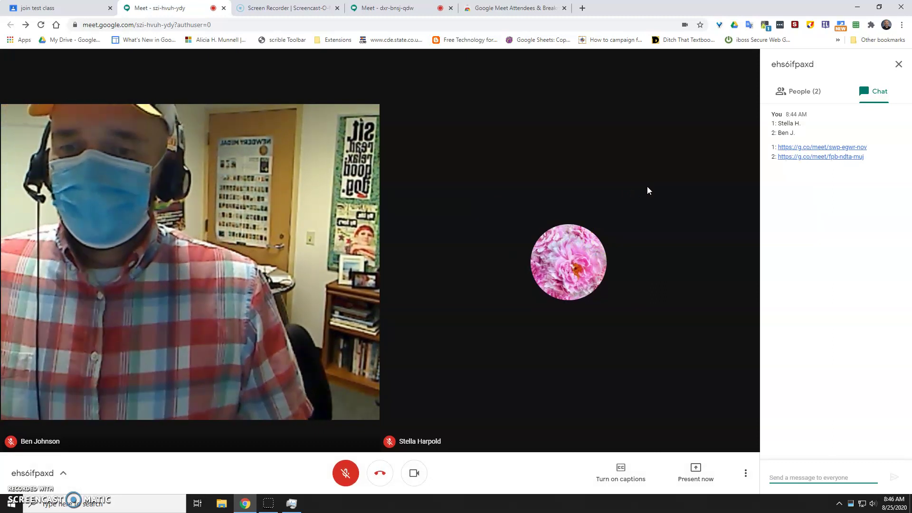
pyautogui.click(675, 260)
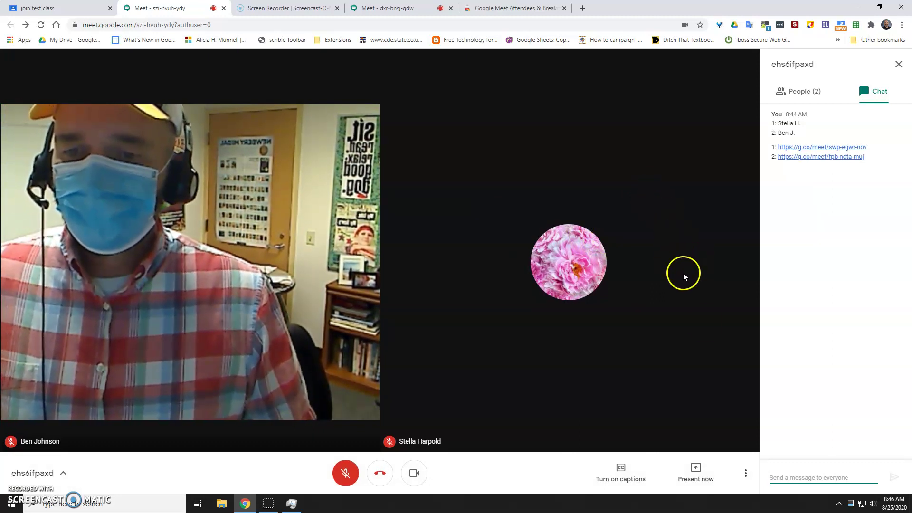
# Turn on captions in the meeting and unmute the microphone.
pyautogui.click(621, 472)
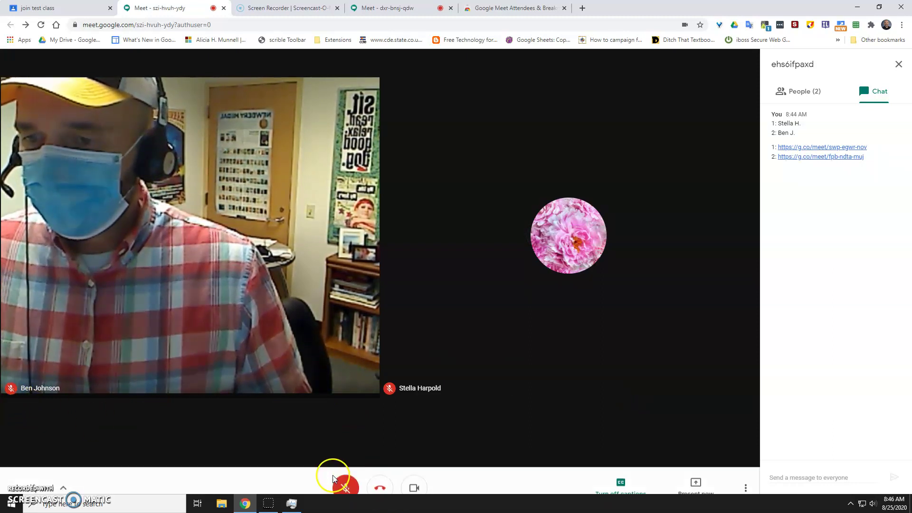
pyautogui.click(352, 477)
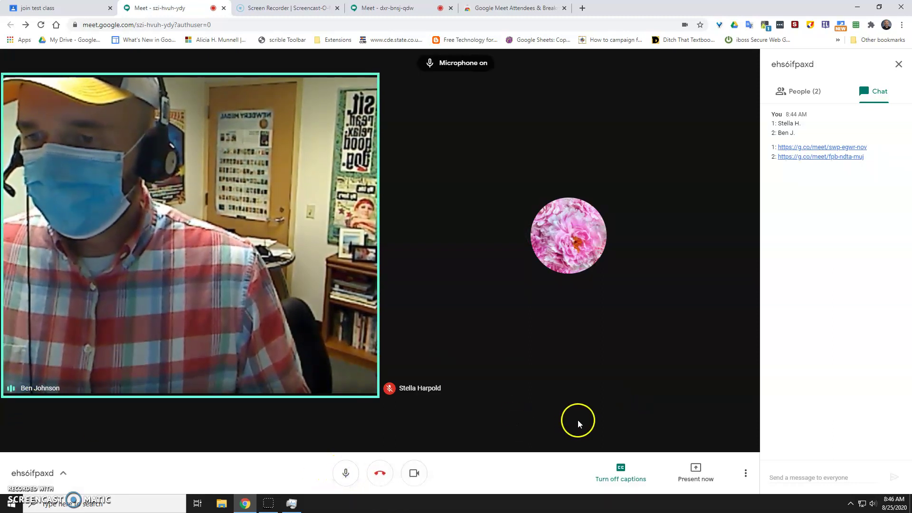